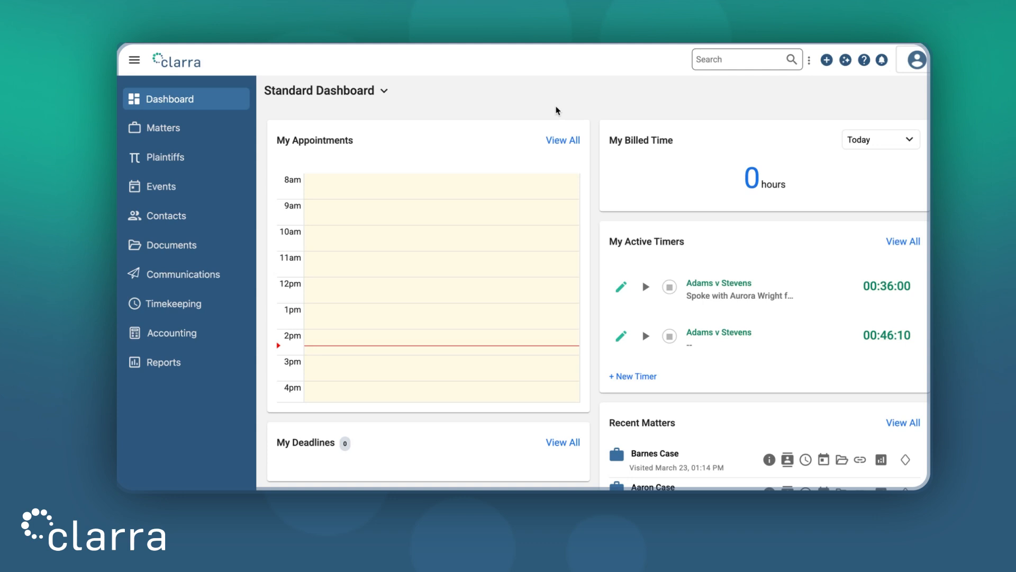
# - Open the global properties list in the account's property settings
pyautogui.click(909, 73)
pyautogui.click(858, 251)
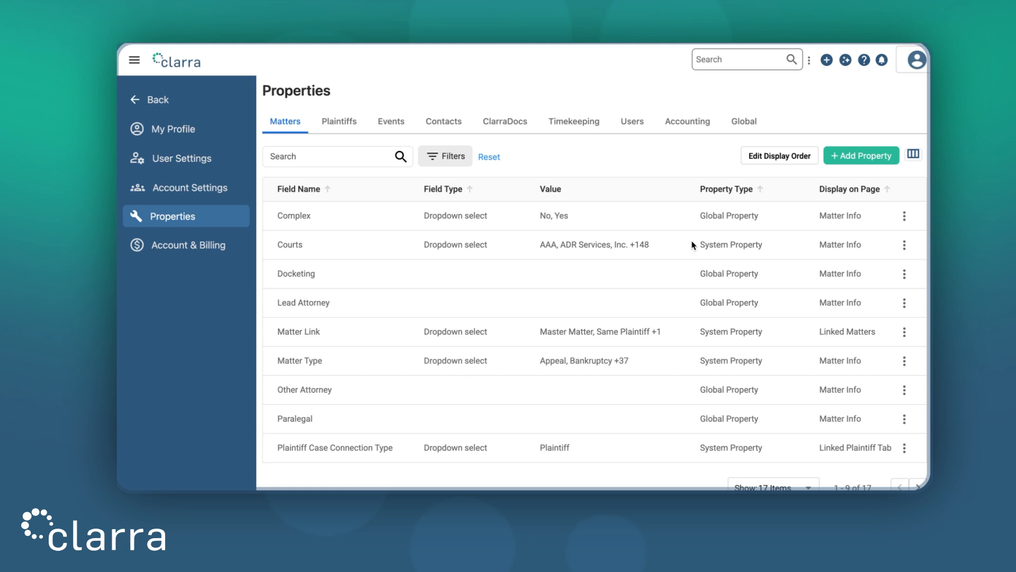
pyautogui.click(743, 122)
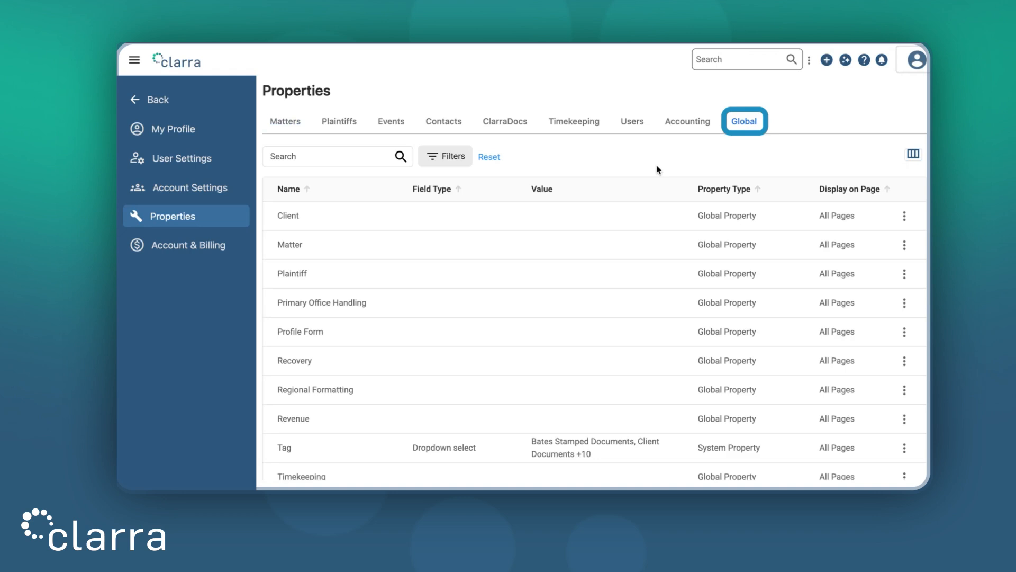
# - Try setting the Time Tracking Capability of the Timekeeping master object to Disable, and discard the change
pyautogui.scroll(-1, 630, 344)
pyautogui.click(904, 465)
pyautogui.click(871, 436)
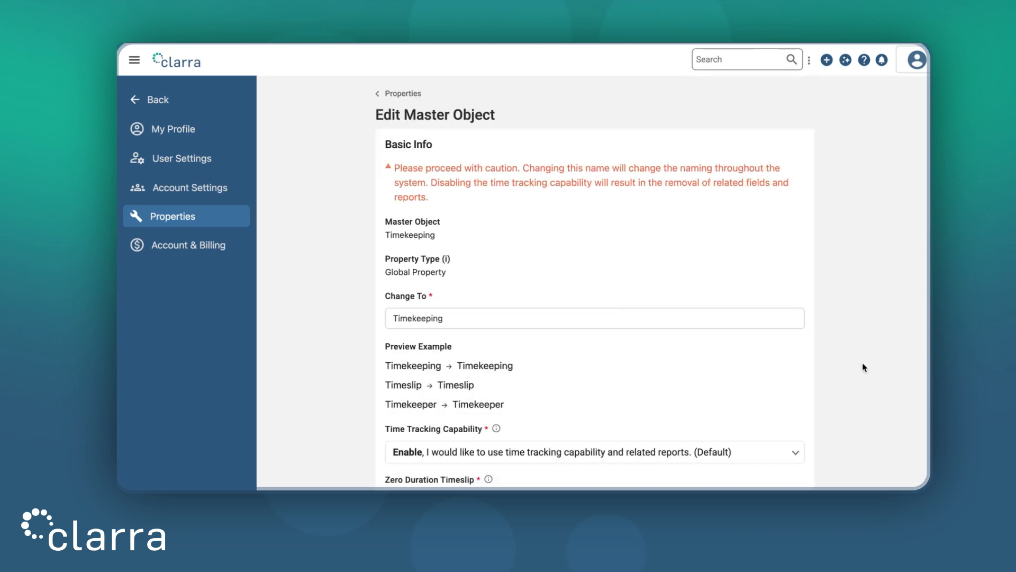
pyautogui.scroll(-5, 865, 350)
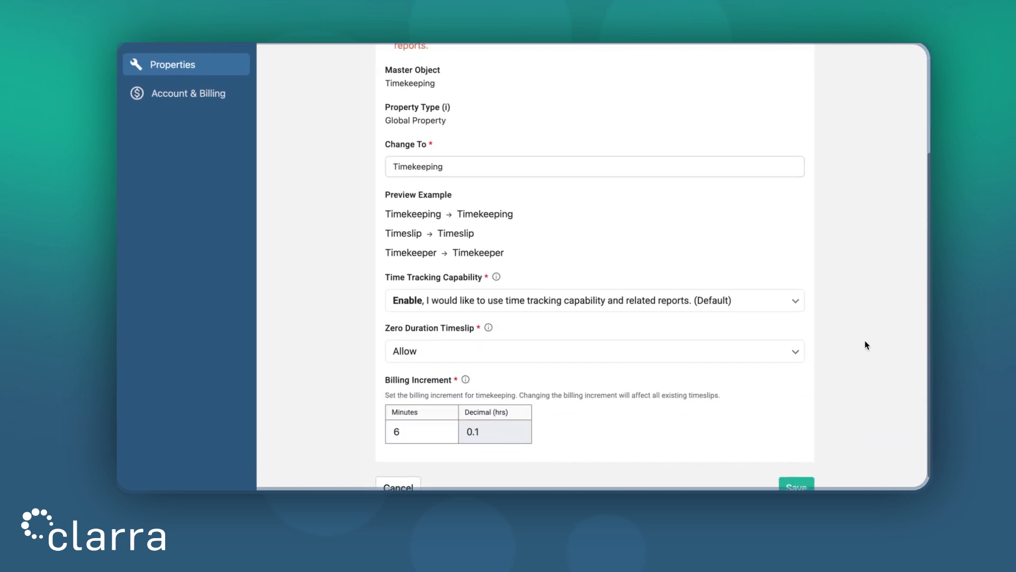
pyautogui.scroll(-1, 867, 344)
pyautogui.click(687, 271)
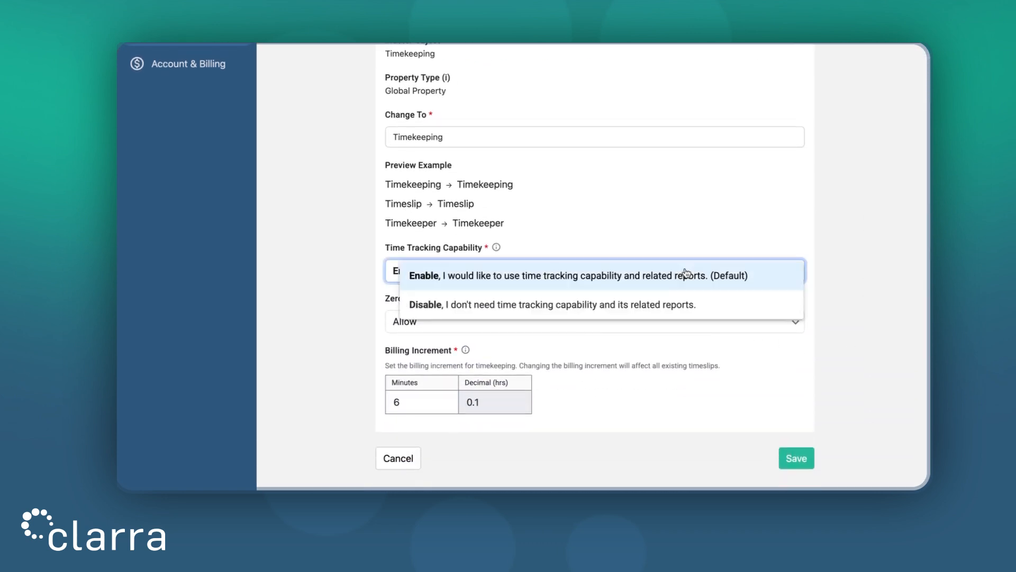
pyautogui.click(675, 306)
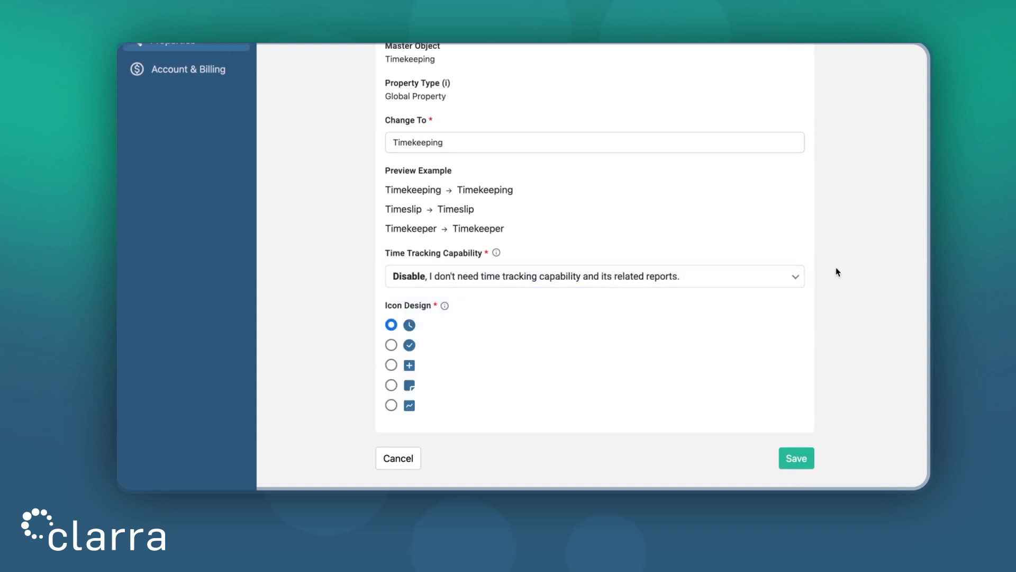
pyautogui.scroll(2, 837, 271)
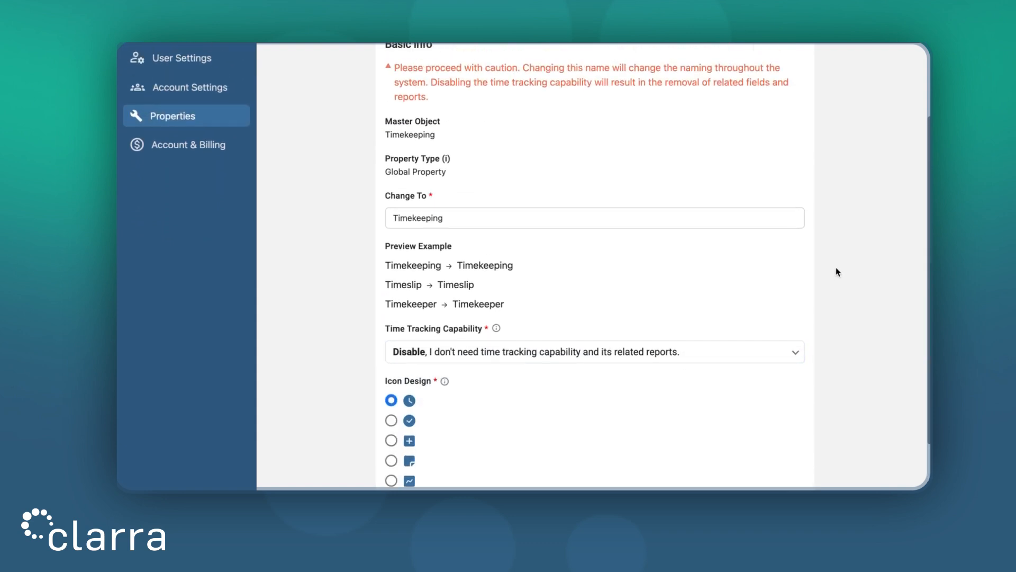
pyautogui.scroll(-2, 838, 271)
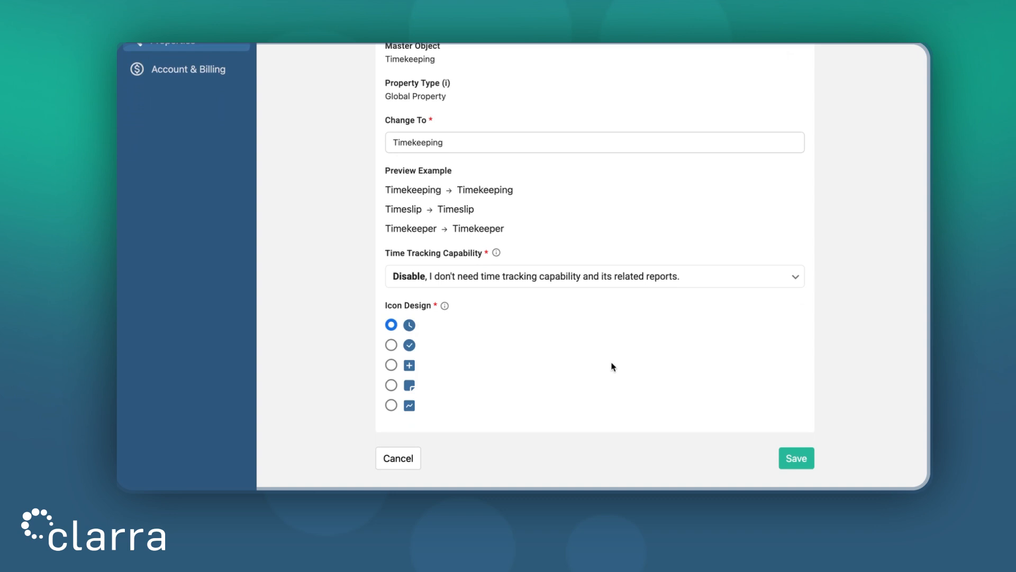
pyautogui.click(404, 457)
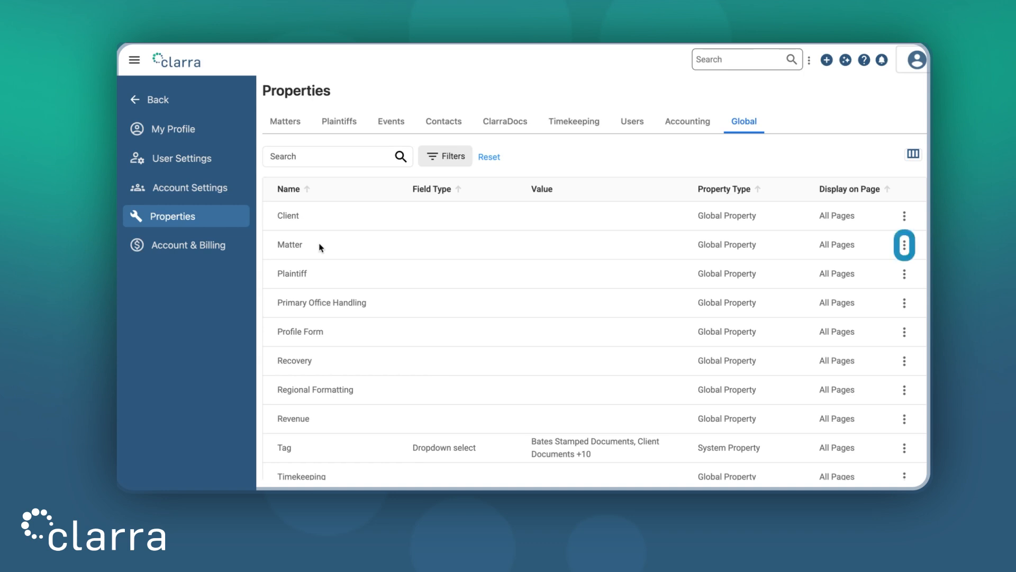
# - Rename the Matter master object to Project and save the system-wide name change
pyautogui.click(905, 249)
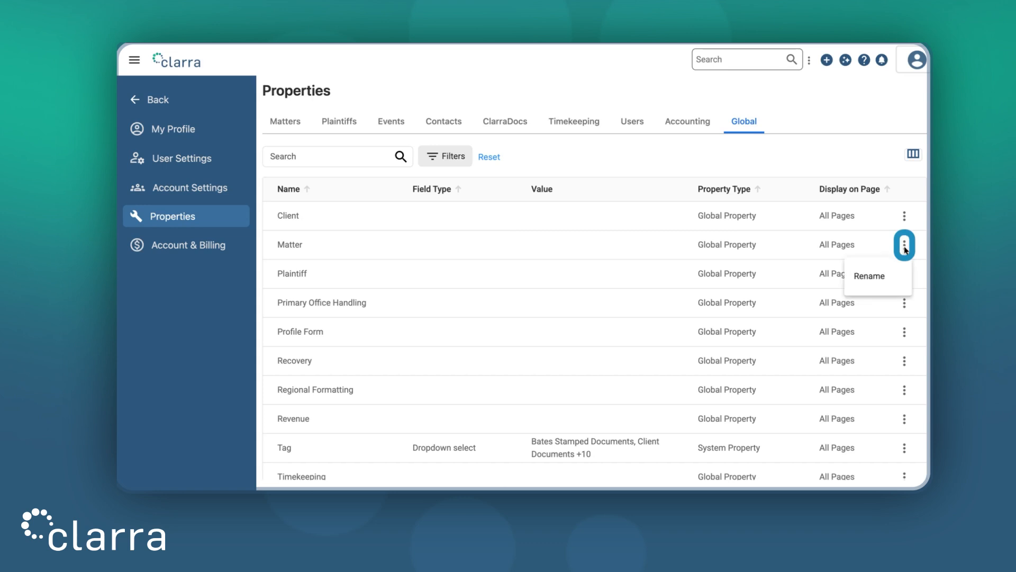
pyautogui.click(892, 273)
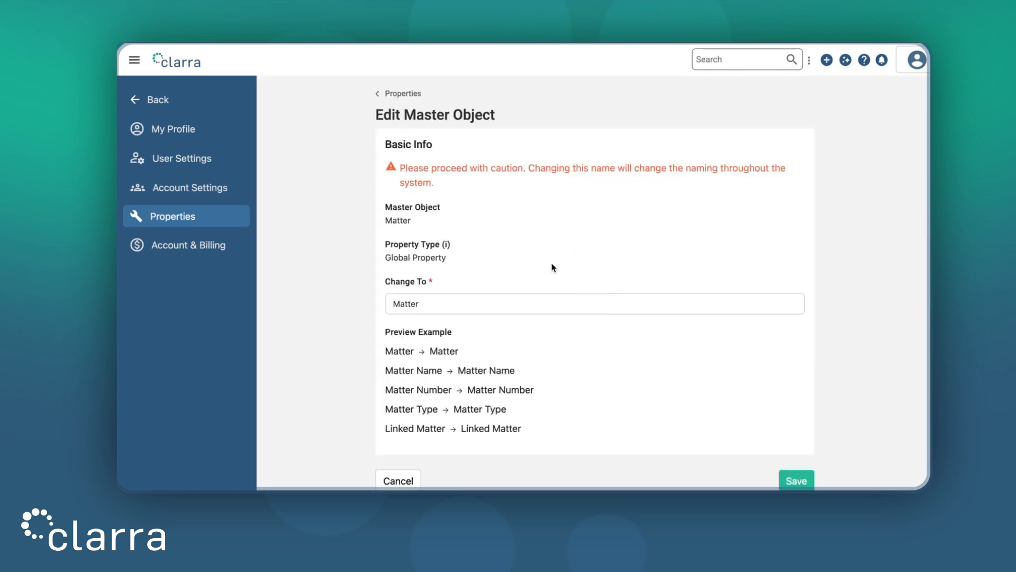
pyautogui.doubleClick(473, 298)
pyautogui.write('Project')
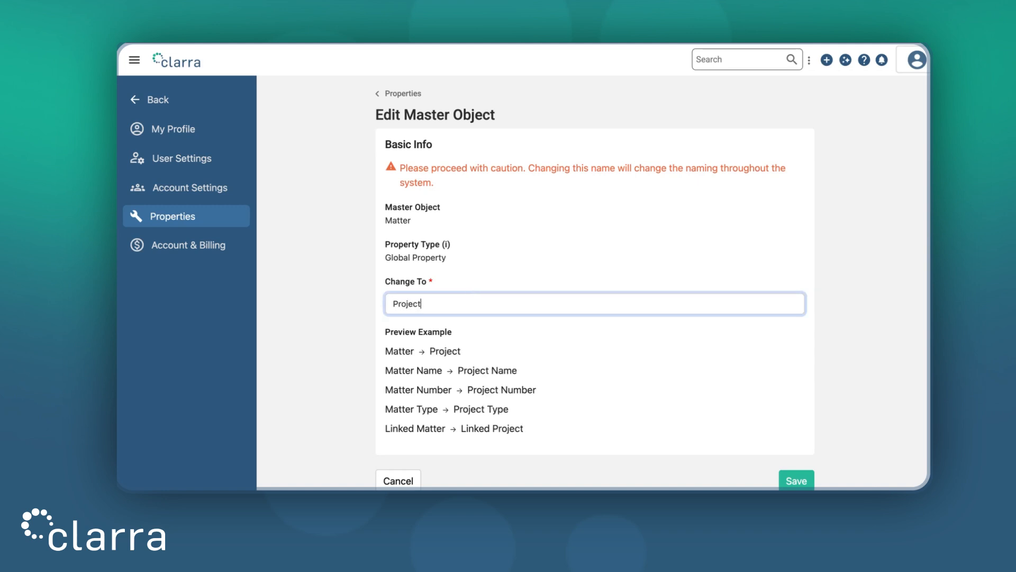
pyautogui.click(580, 348)
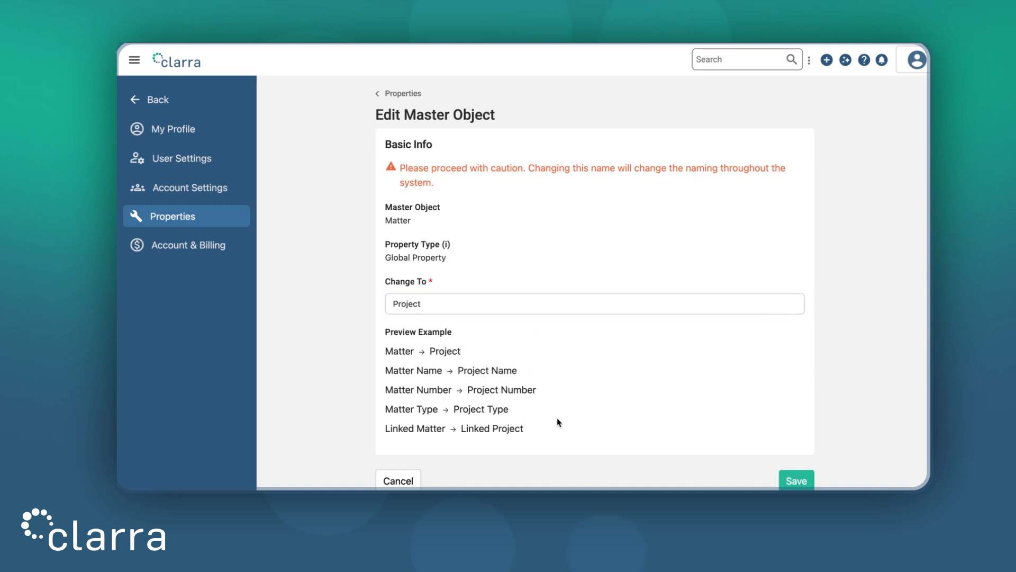
pyautogui.click(798, 482)
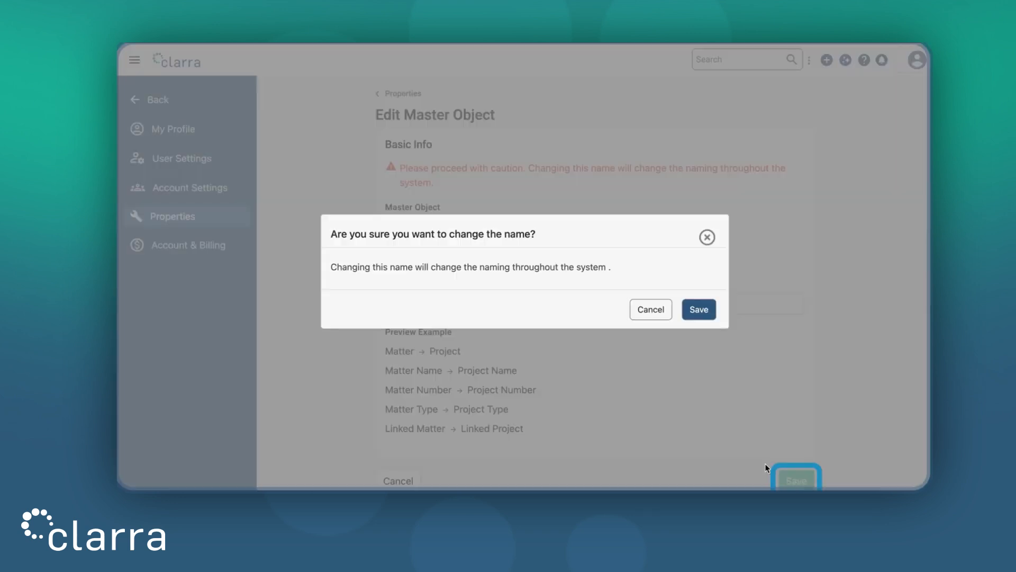
pyautogui.click(704, 311)
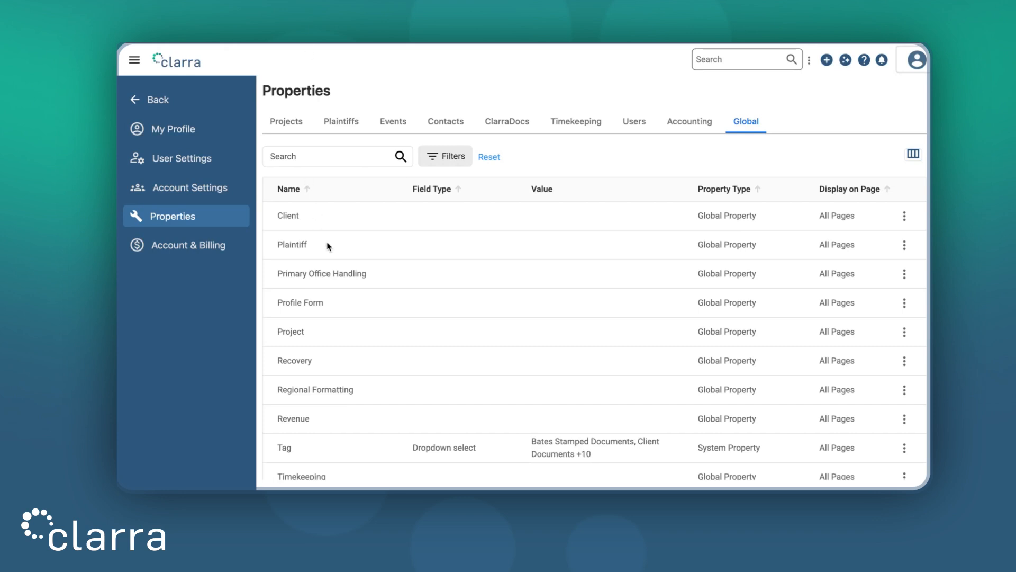
# - View the plaintiff info page of the second person in the Plaintiffs list
pyautogui.click(156, 99)
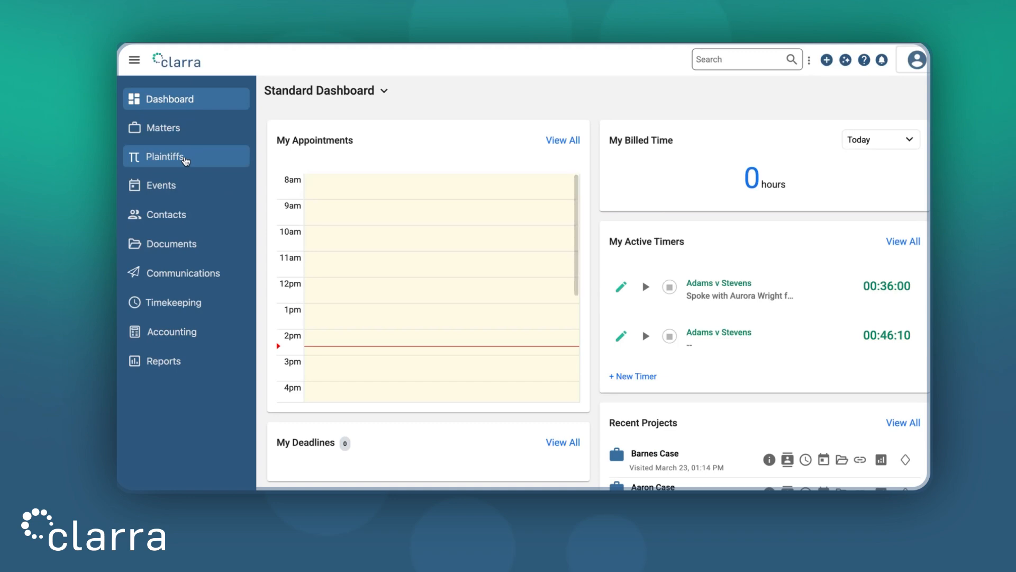
pyautogui.click(185, 159)
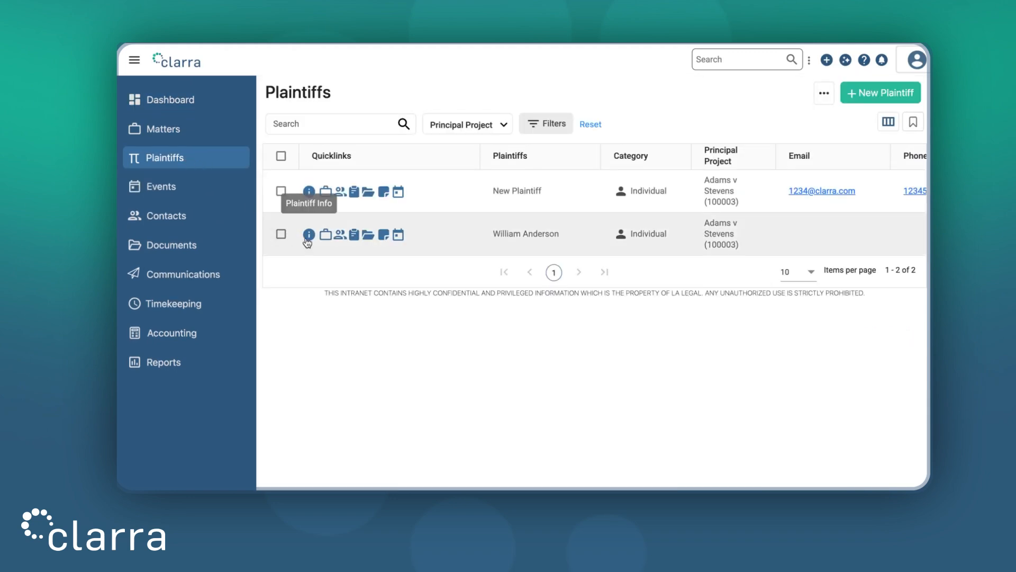
pyautogui.click(308, 235)
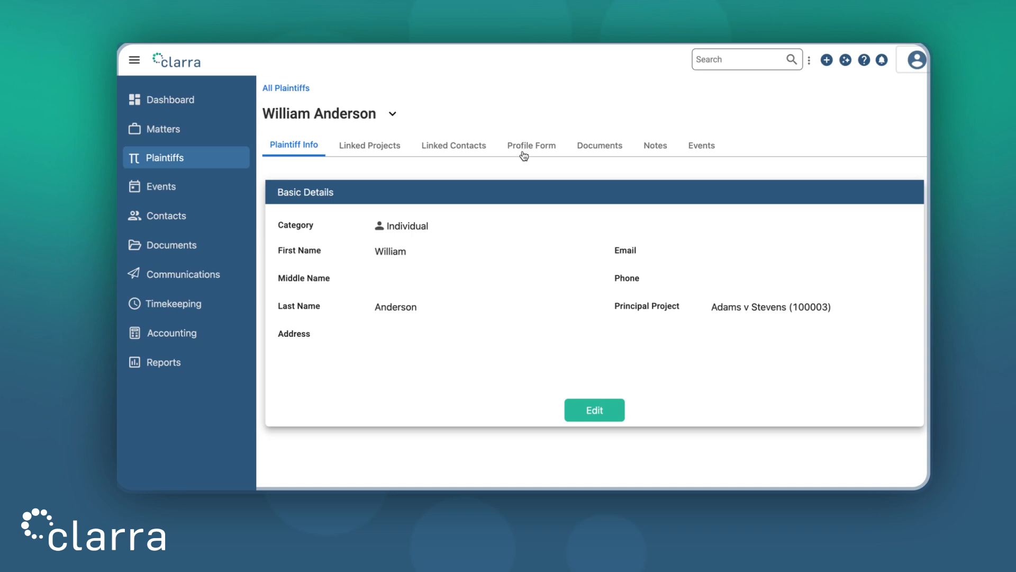
# - Return to the global properties list from the plaintiff's record
pyautogui.click(917, 62)
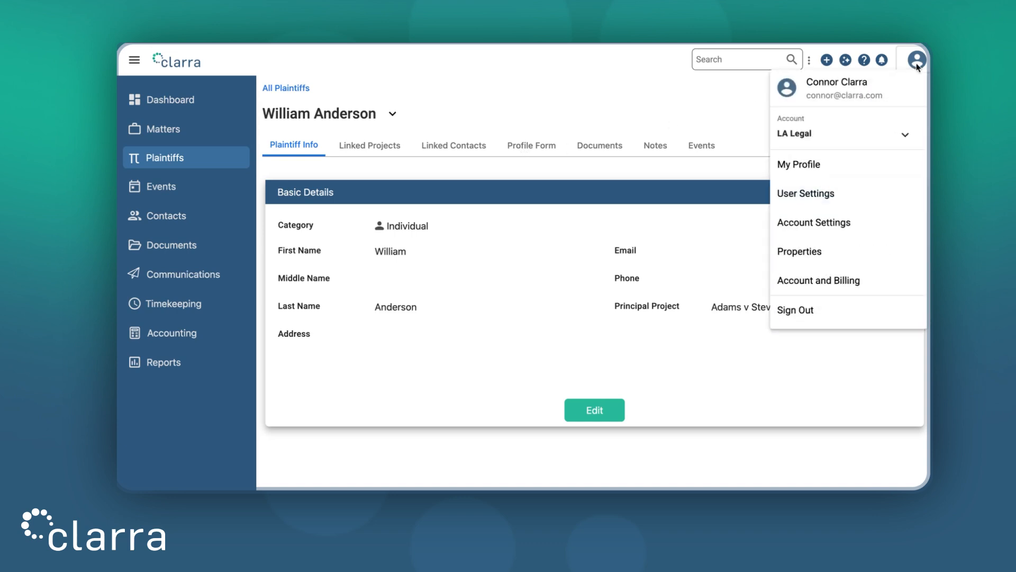
pyautogui.click(832, 258)
pyautogui.click(736, 119)
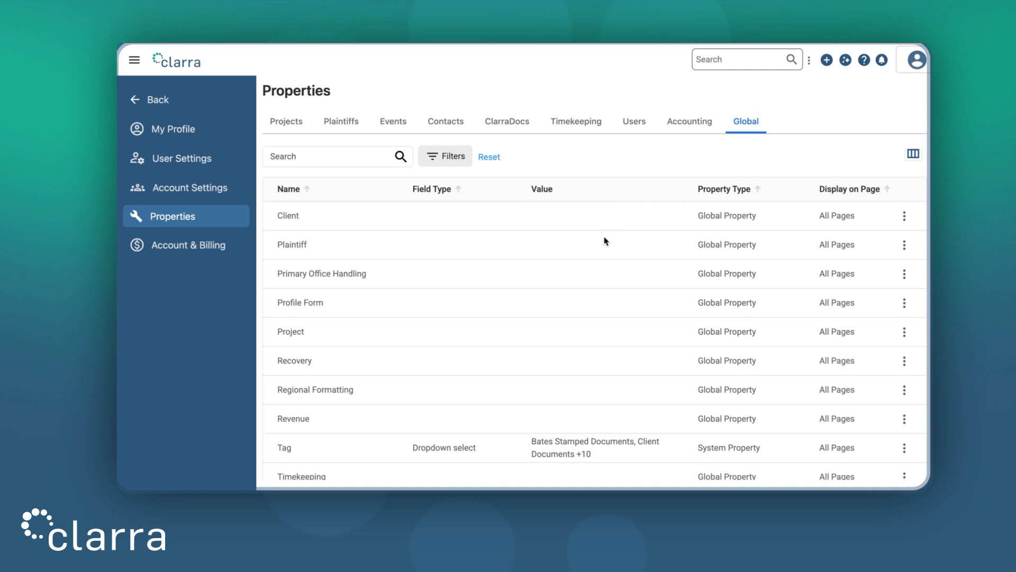
# - Rename the Plaintiff master object to Key Client, keep the pi icon design, and save the name change
pyautogui.click(905, 245)
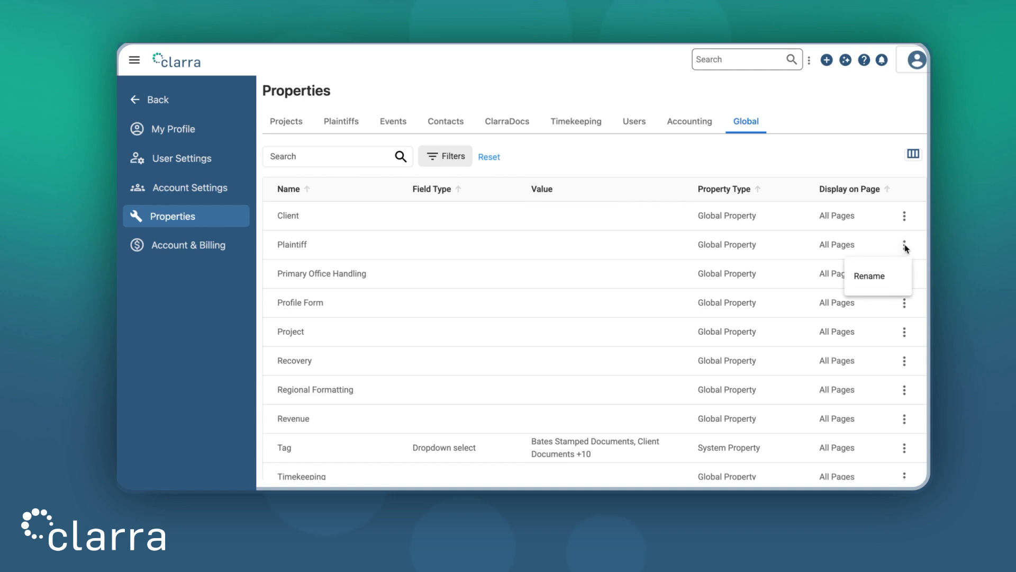
pyautogui.click(889, 280)
pyautogui.tripleClick(449, 301)
pyautogui.write('Key Clie')
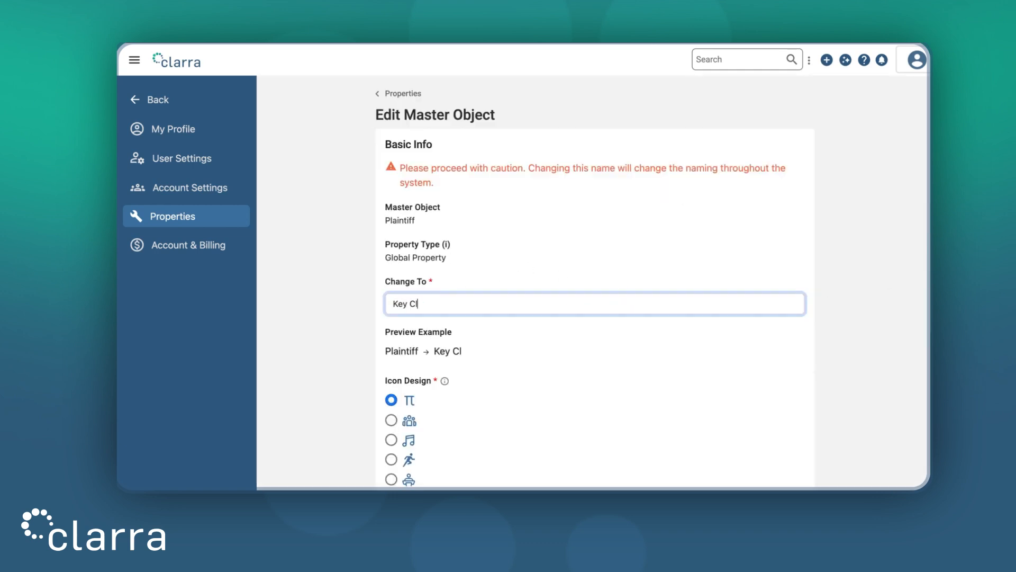
pyautogui.press('BackSpace')
pyautogui.write('ent')
pyautogui.click(561, 352)
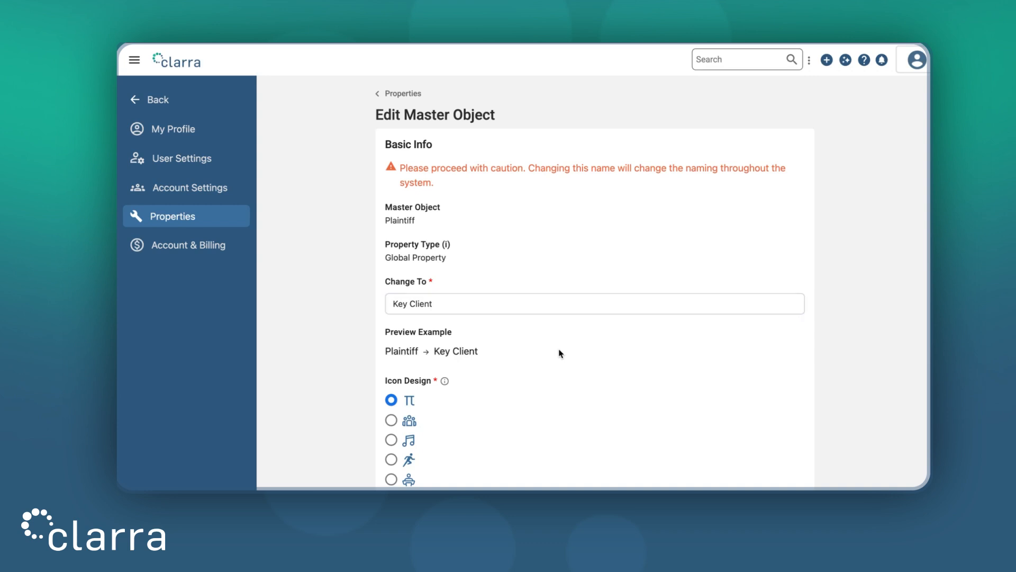
pyautogui.scroll(-3, 561, 352)
pyautogui.scroll(-1, 424, 275)
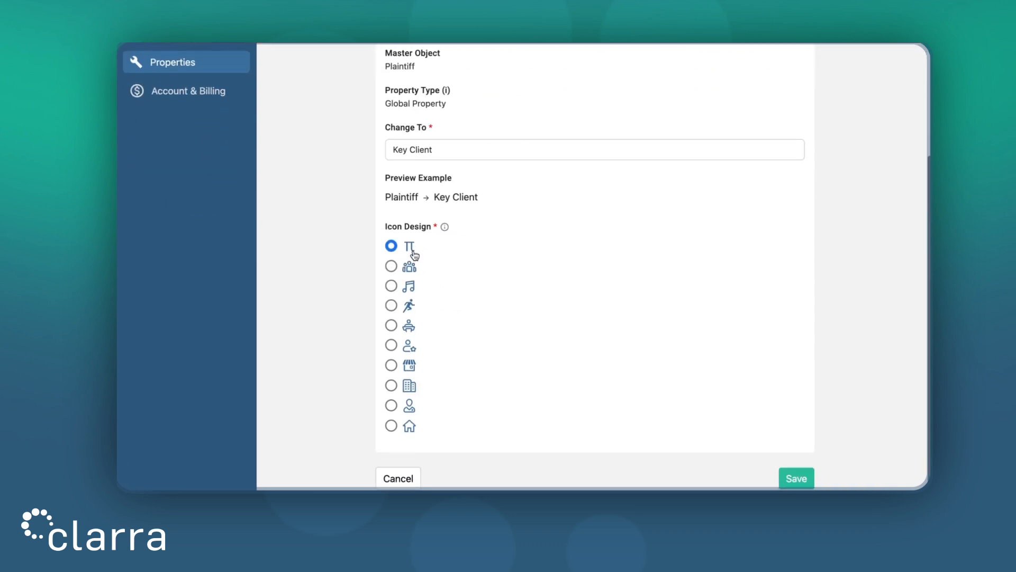
pyautogui.scroll(-1, 626, 363)
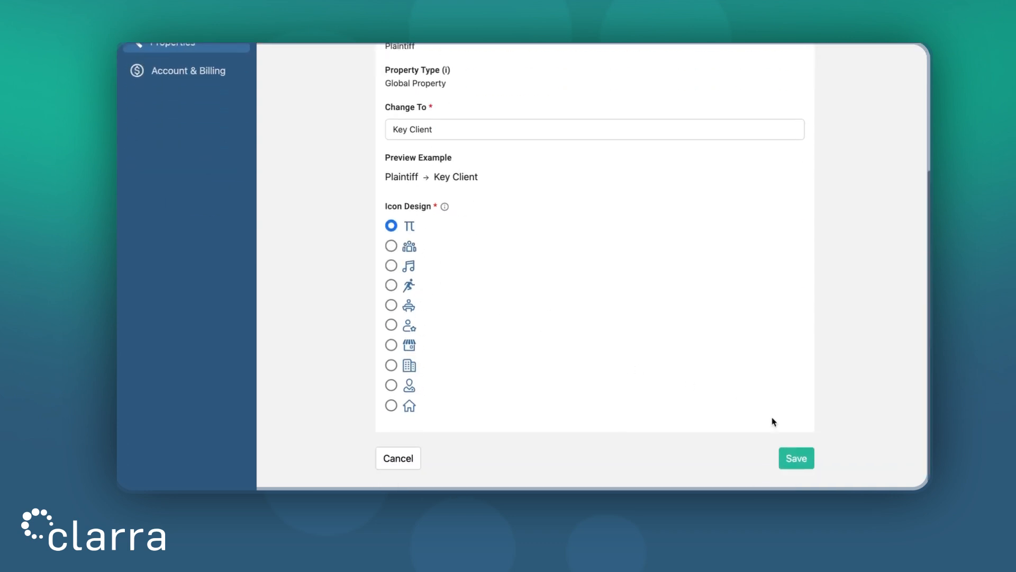
pyautogui.click(805, 459)
pyautogui.click(704, 315)
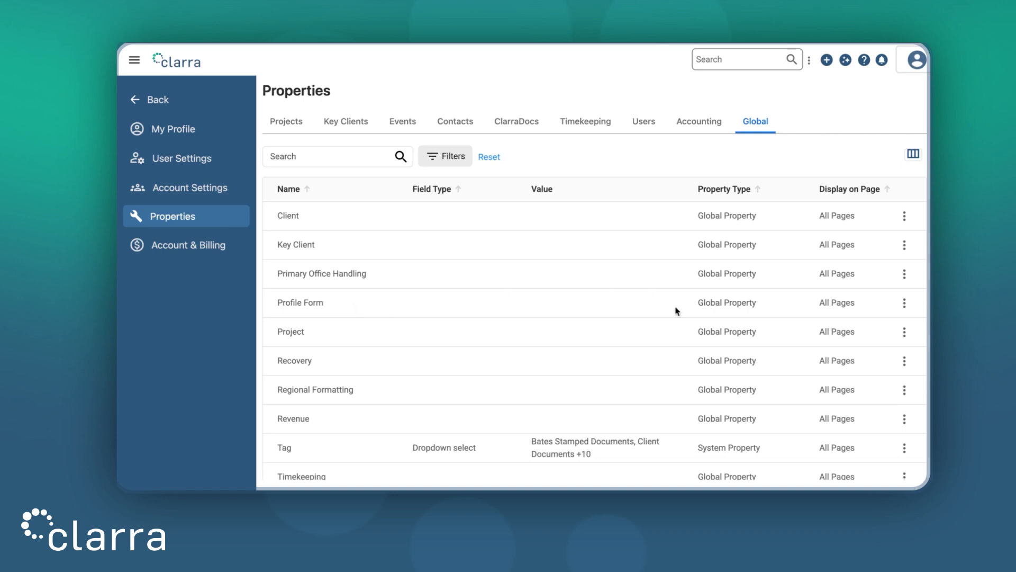
# - Rename the Profile Form master object to Pot. Projects and save the system-wide name change
pyautogui.click(905, 304)
pyautogui.click(896, 332)
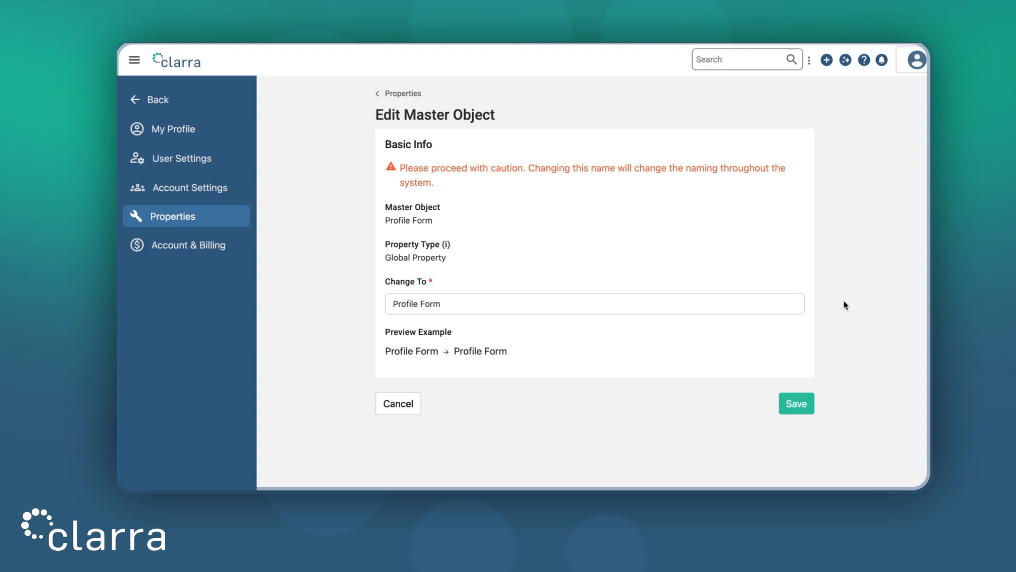
pyautogui.tripleClick(493, 306)
pyautogui.write('Pot. P')
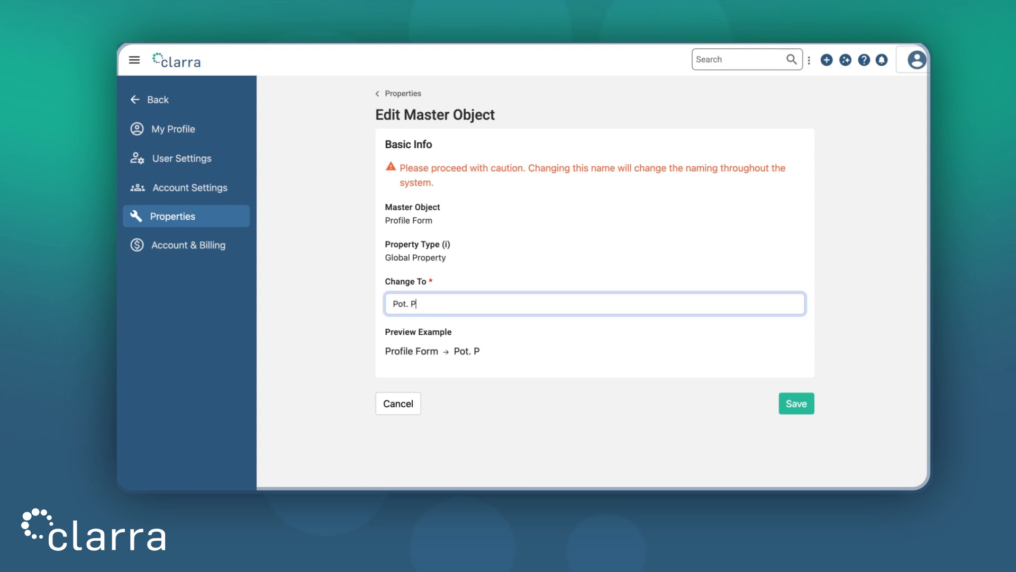
pyautogui.write('rojects')
pyautogui.click(604, 357)
pyautogui.click(797, 409)
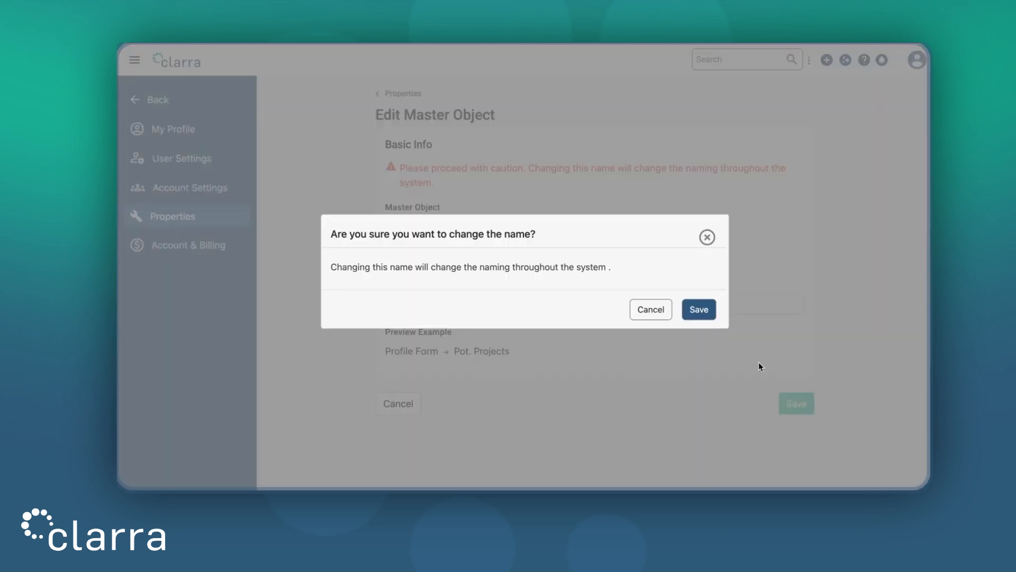
pyautogui.click(705, 309)
# - Review the date, number and currency options in the Regional Formatting configuration and leave without saving
pyautogui.scroll(-1, 704, 311)
pyautogui.click(905, 377)
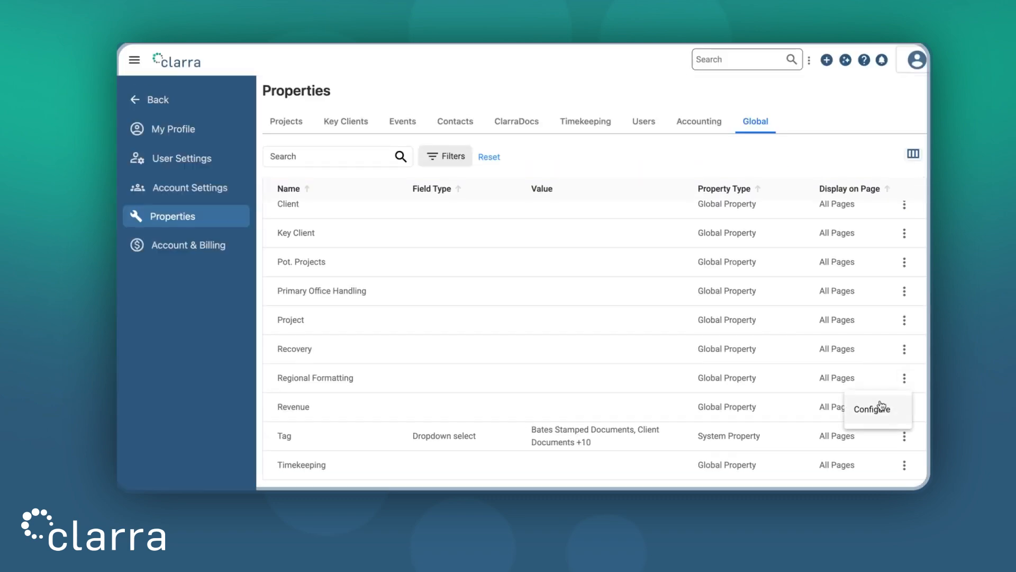
pyautogui.click(879, 406)
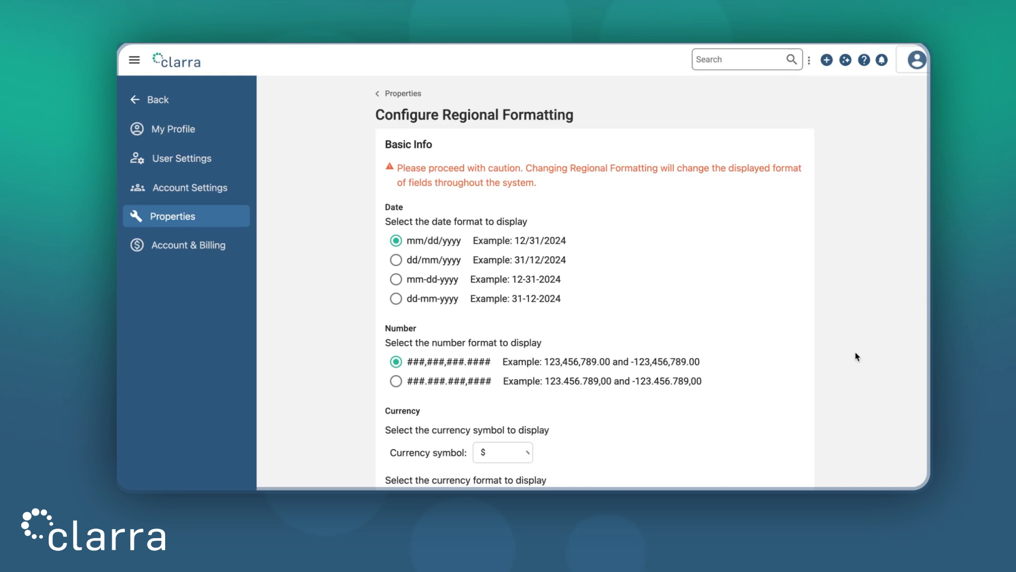
pyautogui.scroll(-4, 858, 358)
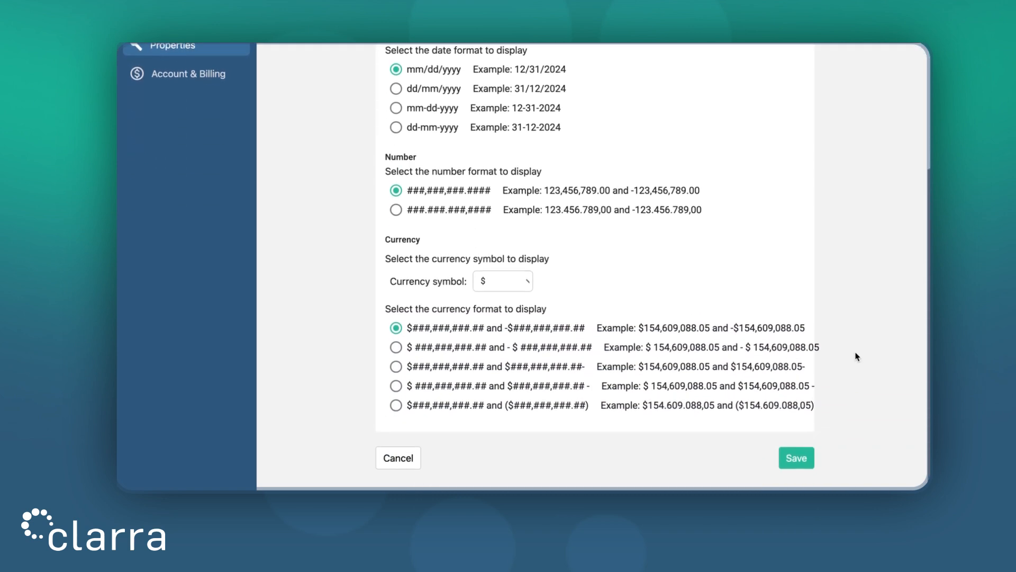
pyautogui.click(395, 459)
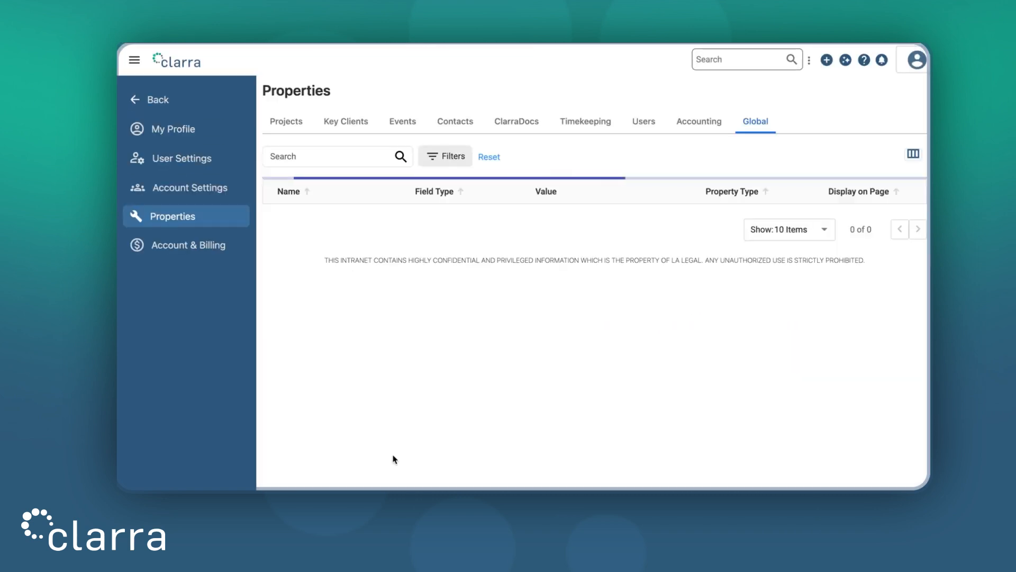
# - Open the users' Classification field for editing and rename its Clerical Staff option to Administrators
pyautogui.click(641, 123)
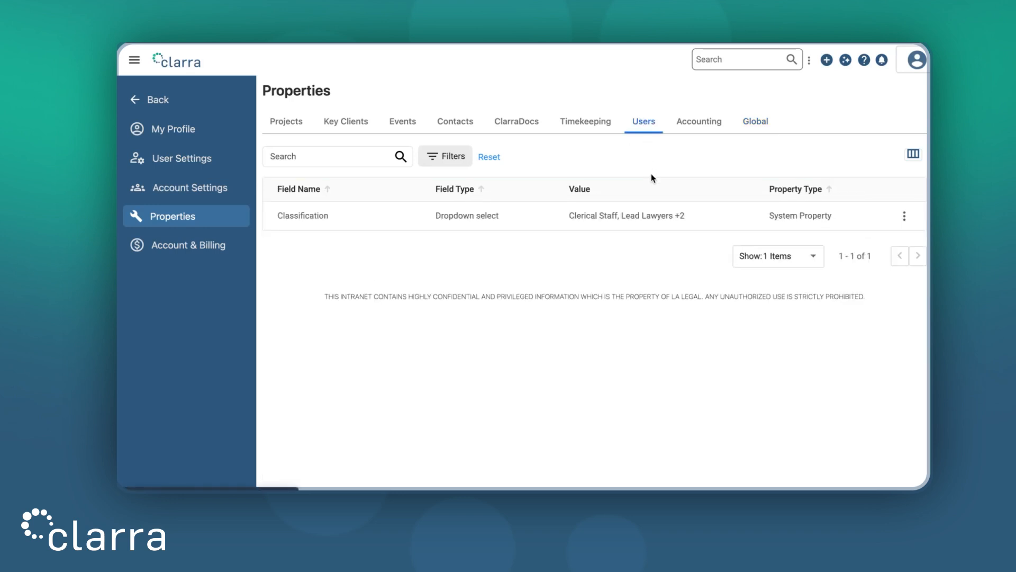
pyautogui.click(905, 216)
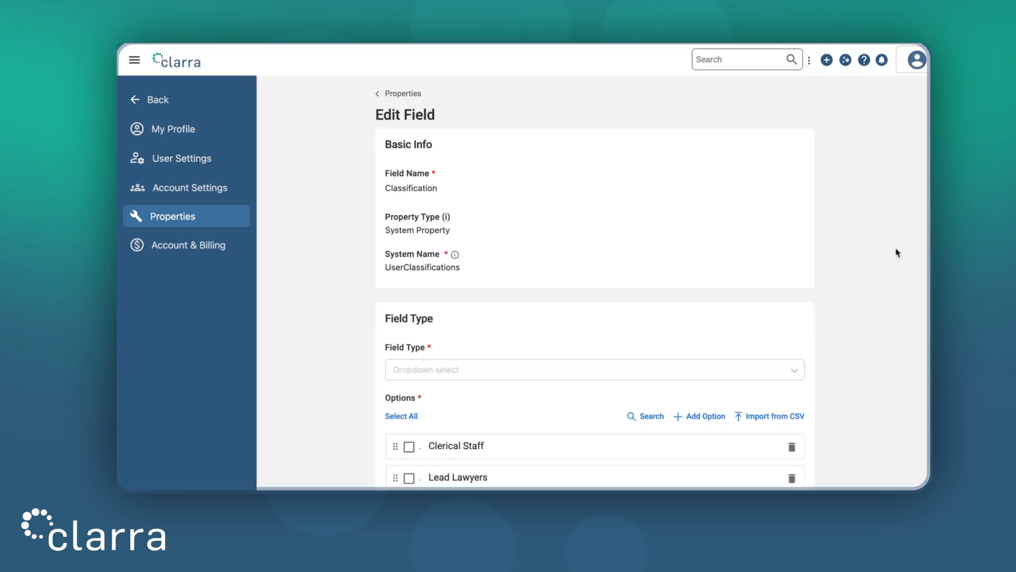
pyautogui.scroll(-3, 867, 261)
pyautogui.scroll(-1, 867, 266)
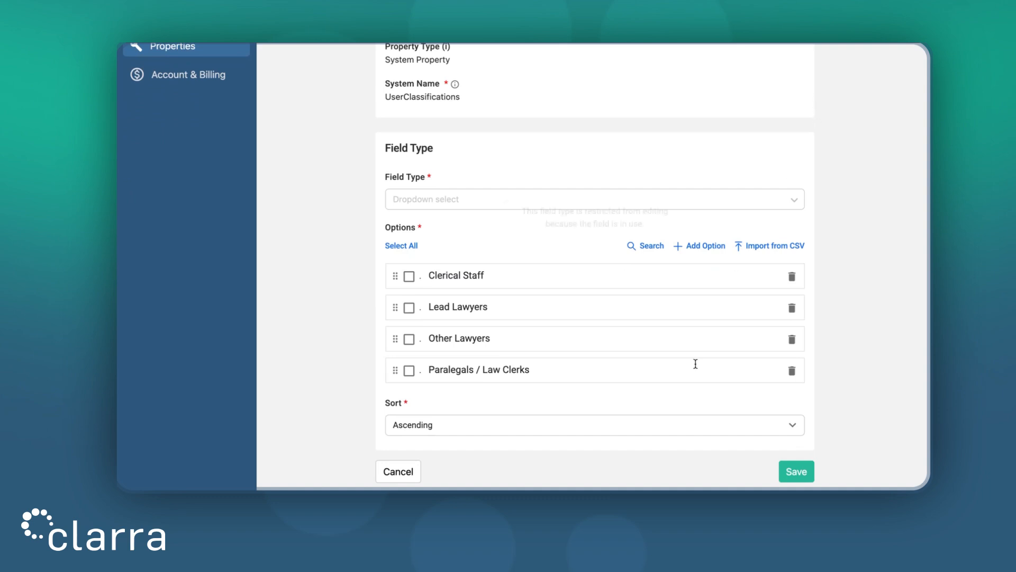
pyautogui.tripleClick(499, 279)
pyautogui.write('Administrators')
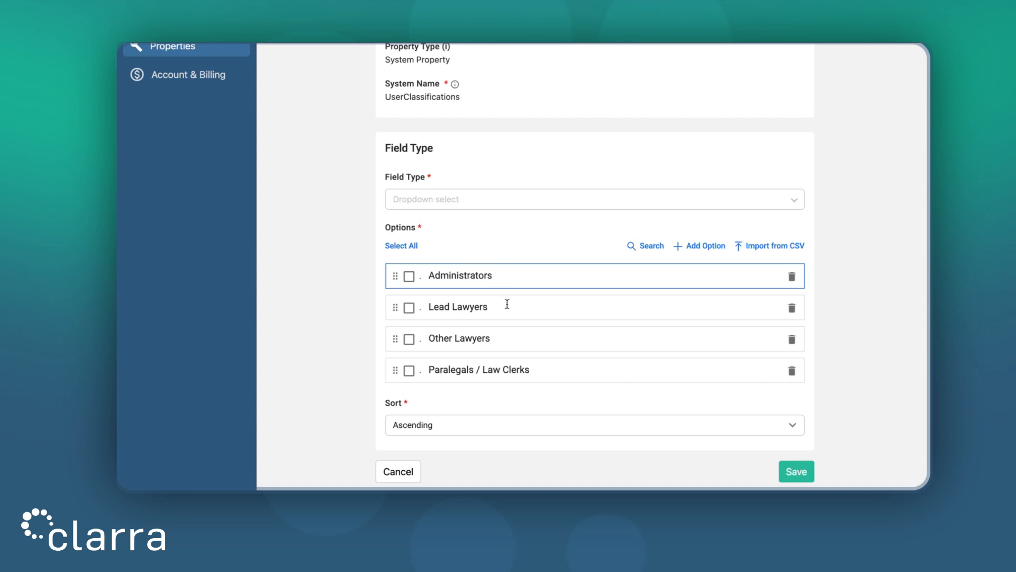
# - Rename the Lead Lawyers option to Senior Project Managers and the Other Lawyers option to Project Coordinators
pyautogui.tripleClick(507, 304)
pyautogui.write('Senio')
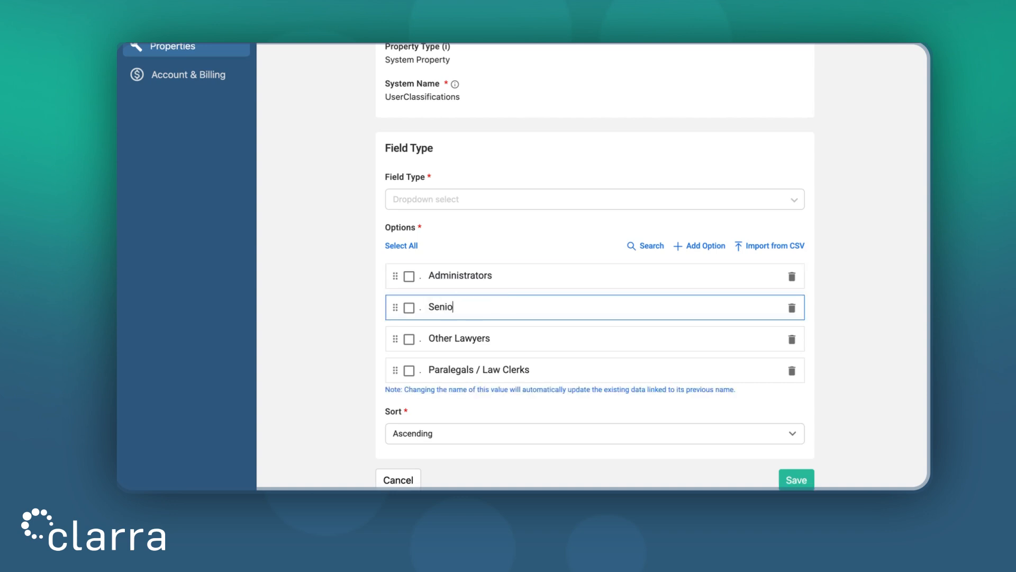
pyautogui.write('r Project Managers')
pyautogui.click(512, 331)
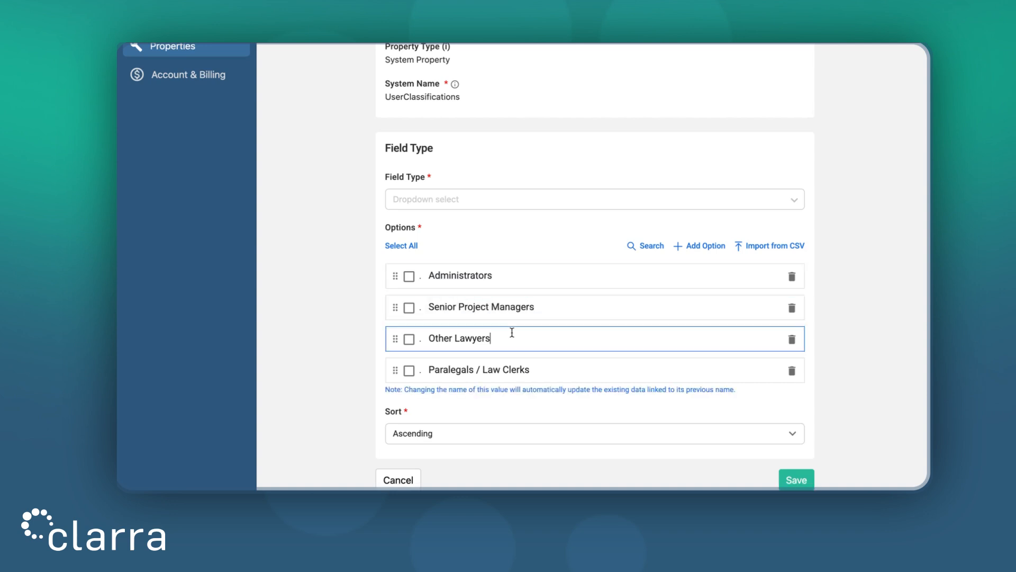
pyautogui.tripleClick(512, 332)
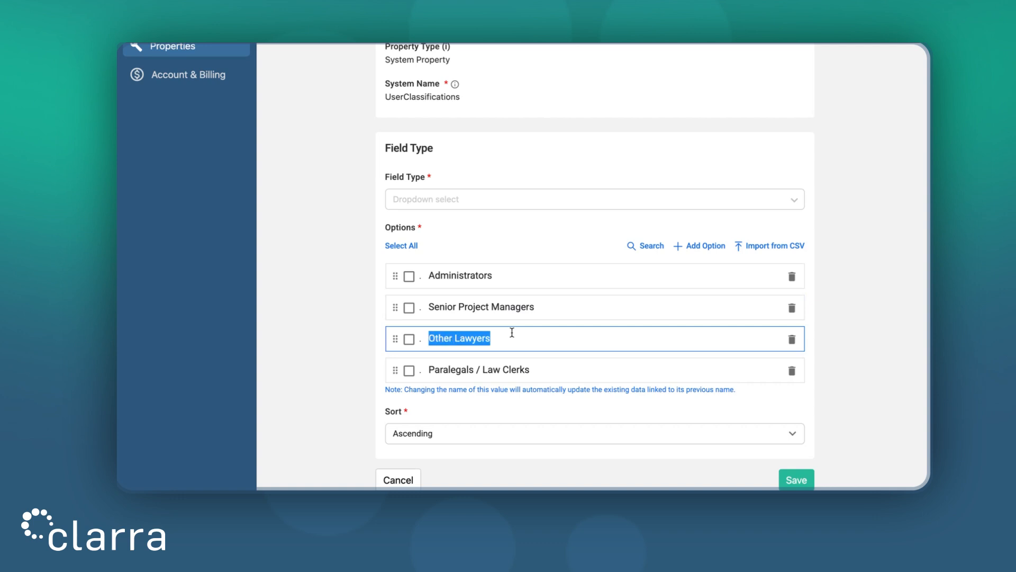
pyautogui.write('Proje')
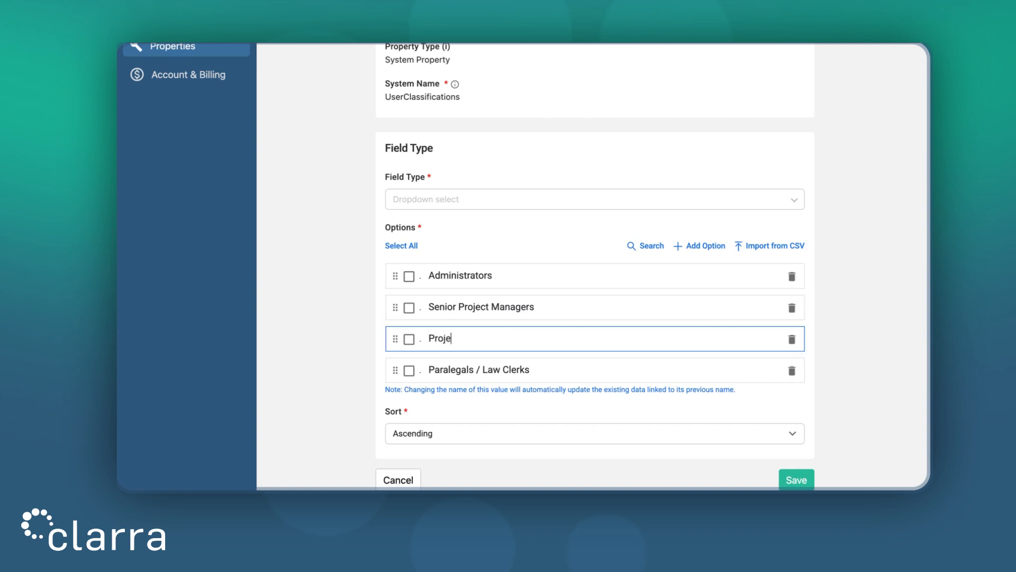
pyautogui.write('ct Coordinators')
# - Rename the Paralegals / Law Clerks option to Assistants and save the Classification field
pyautogui.tripleClick(536, 370)
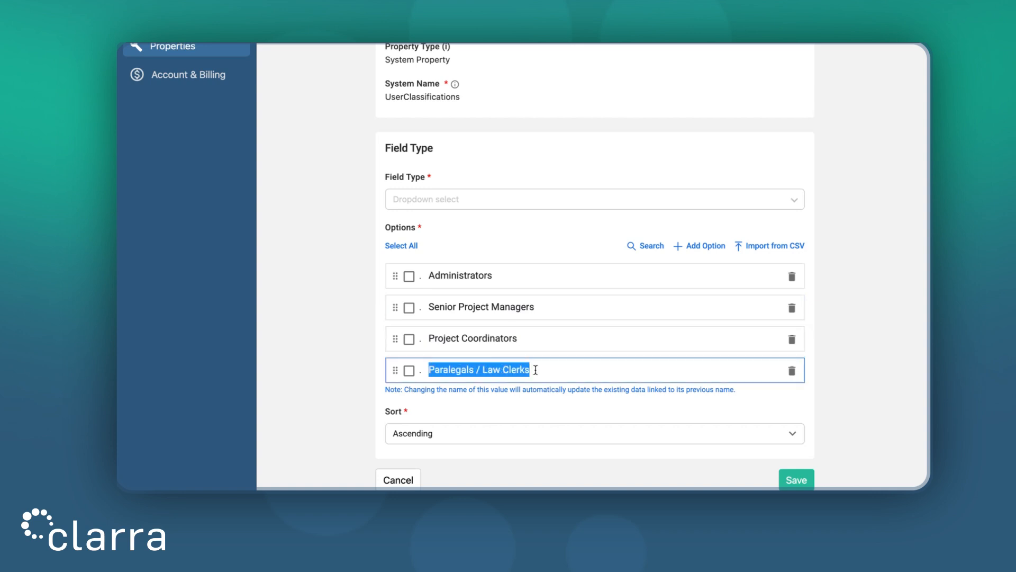
pyautogui.write('Assistants')
pyautogui.click(854, 351)
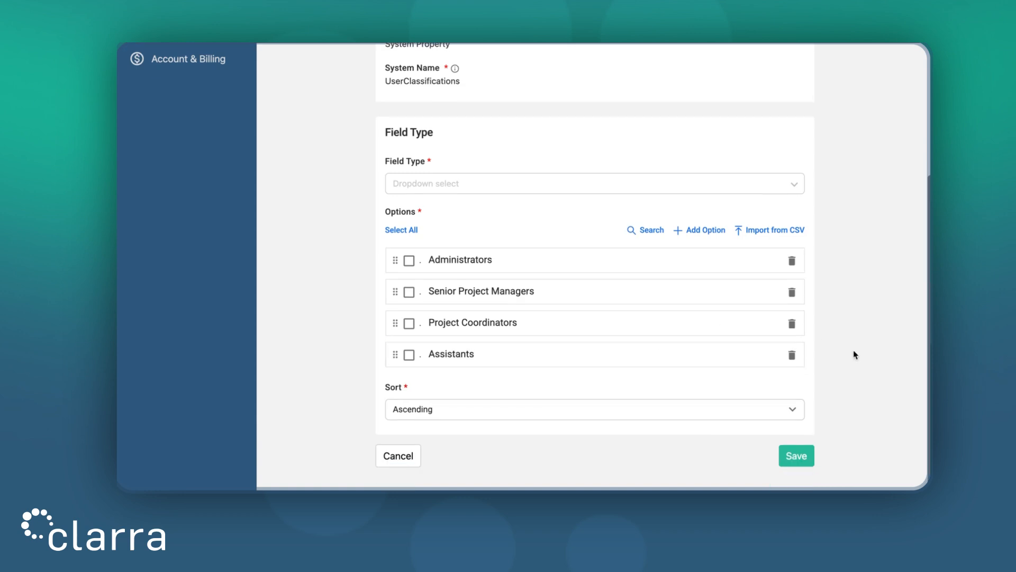
pyautogui.click(809, 456)
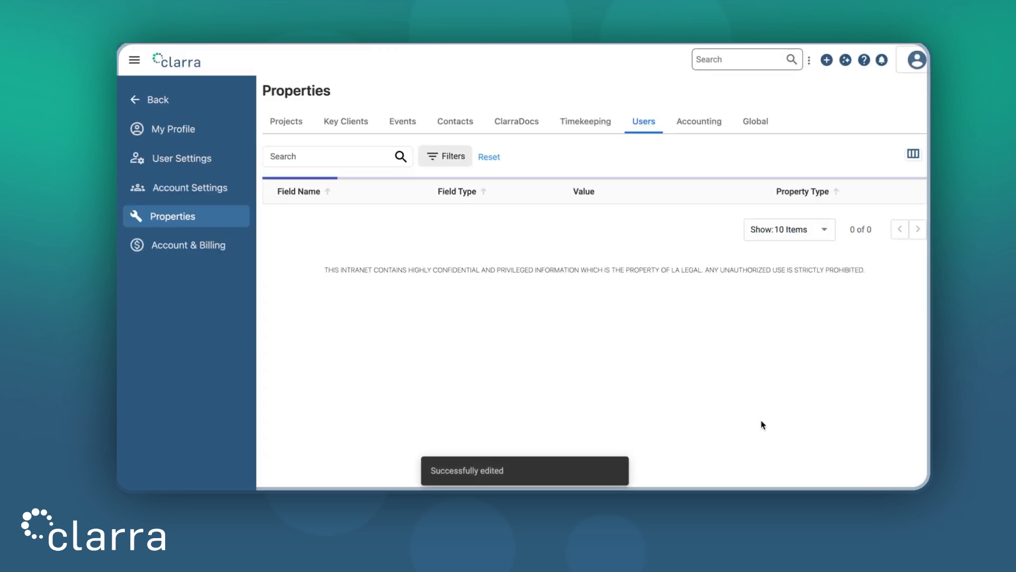
# - Review the name and dropdown options of the timekeeping Activity Code property and leave without saving
pyautogui.click(579, 123)
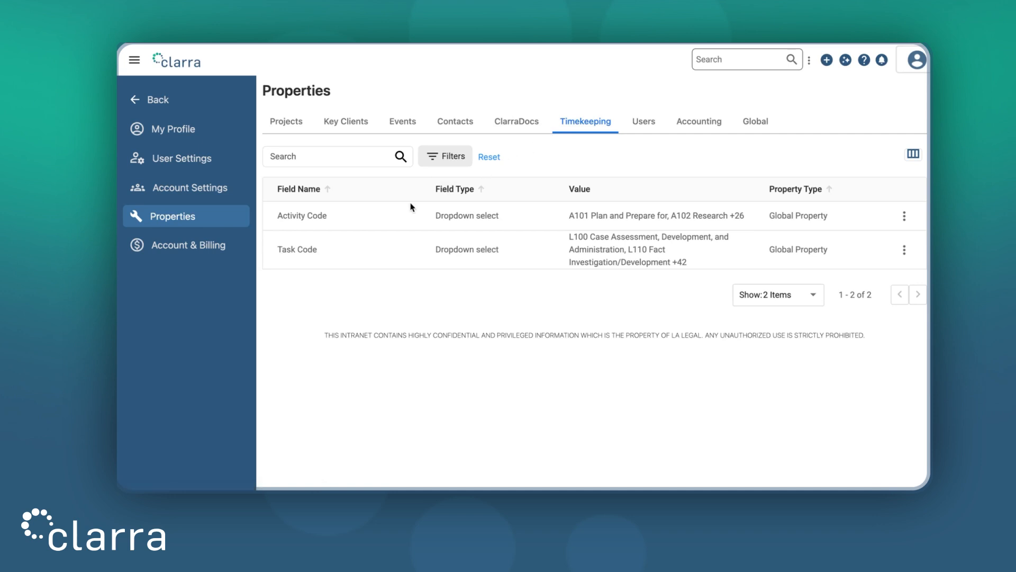
pyautogui.click(905, 217)
pyautogui.click(854, 246)
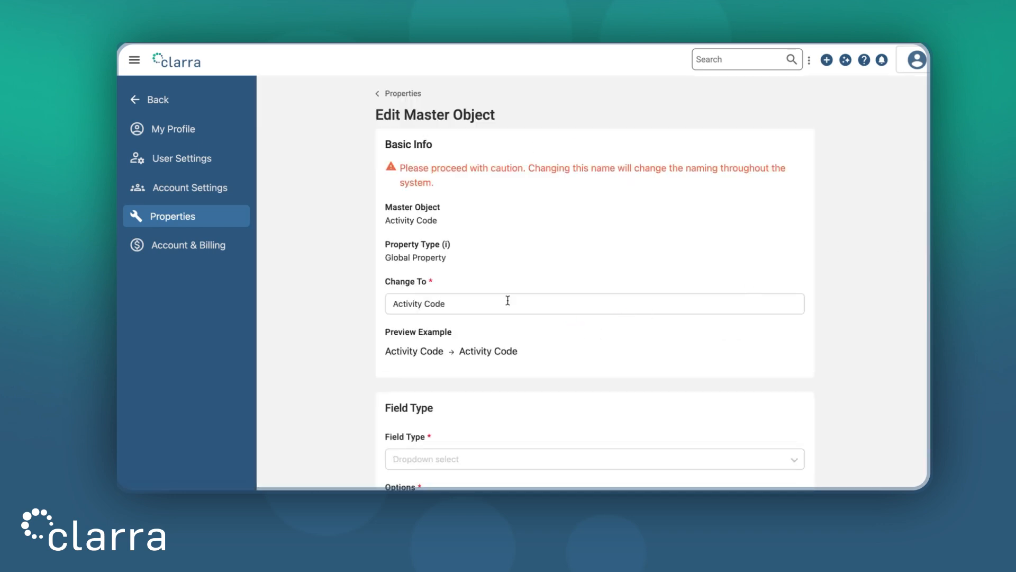
pyautogui.scroll(-5, 810, 315)
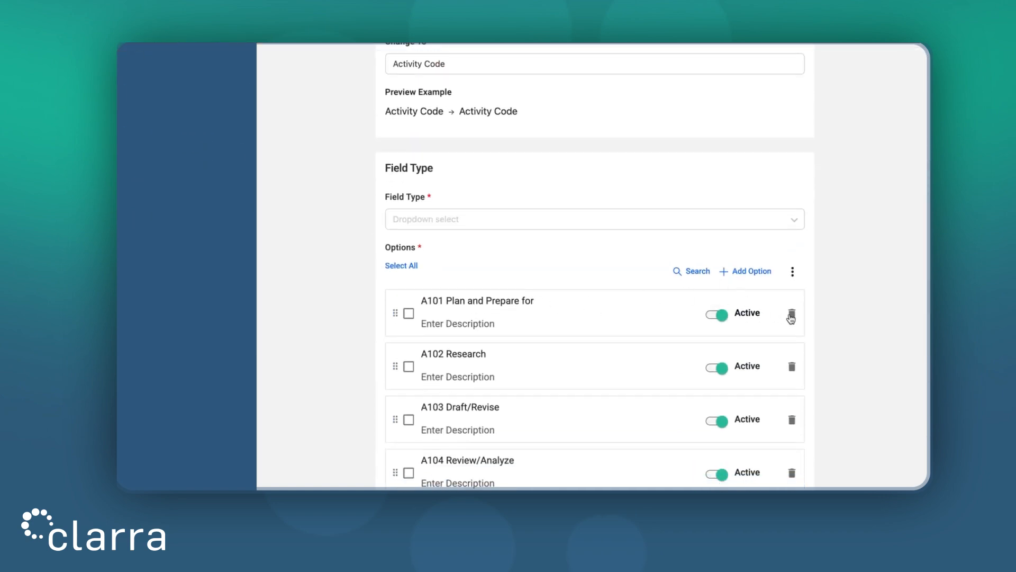
pyautogui.scroll(-5, 858, 313)
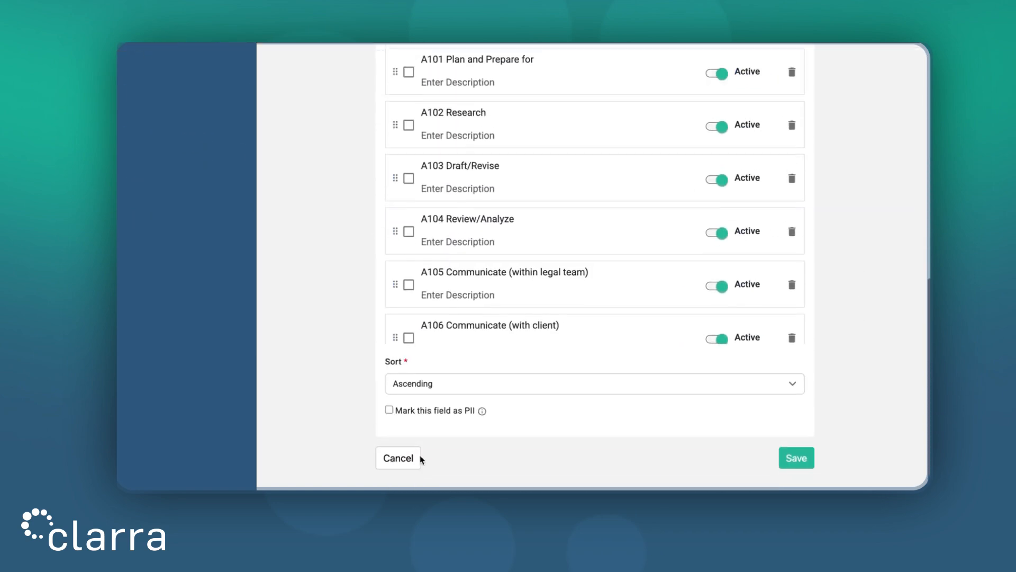
pyautogui.click(398, 456)
# - Review the dropdown options of the Event Code field in the event properties and leave without saving
pyautogui.click(408, 126)
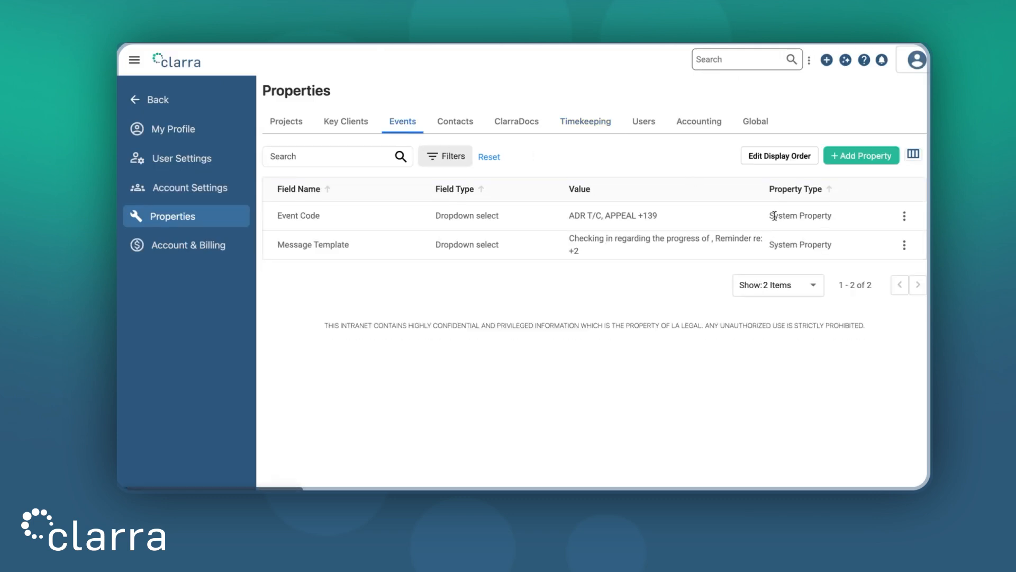
pyautogui.click(904, 215)
pyautogui.click(895, 248)
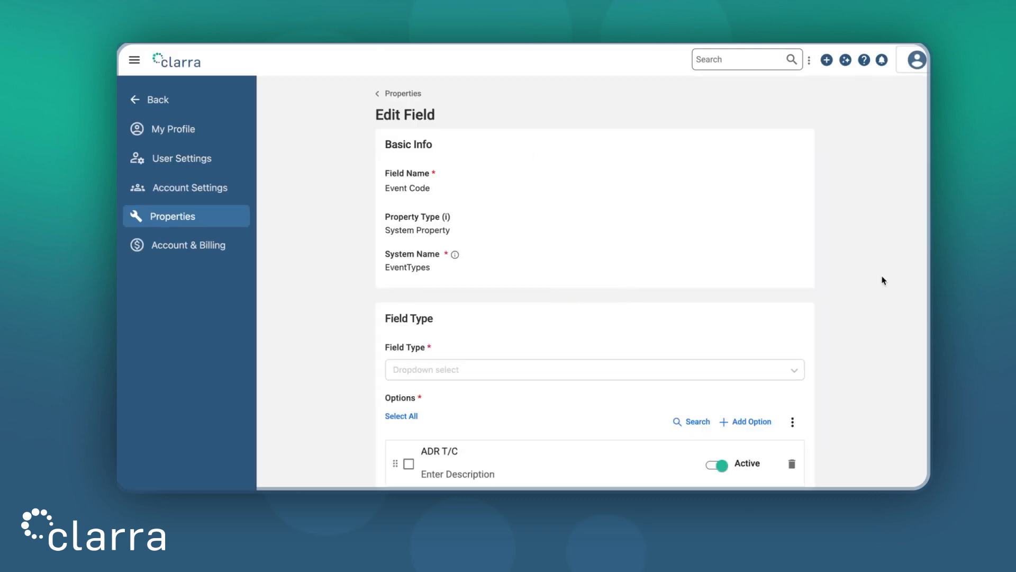
pyautogui.scroll(-1, 885, 281)
pyautogui.scroll(-2, 883, 281)
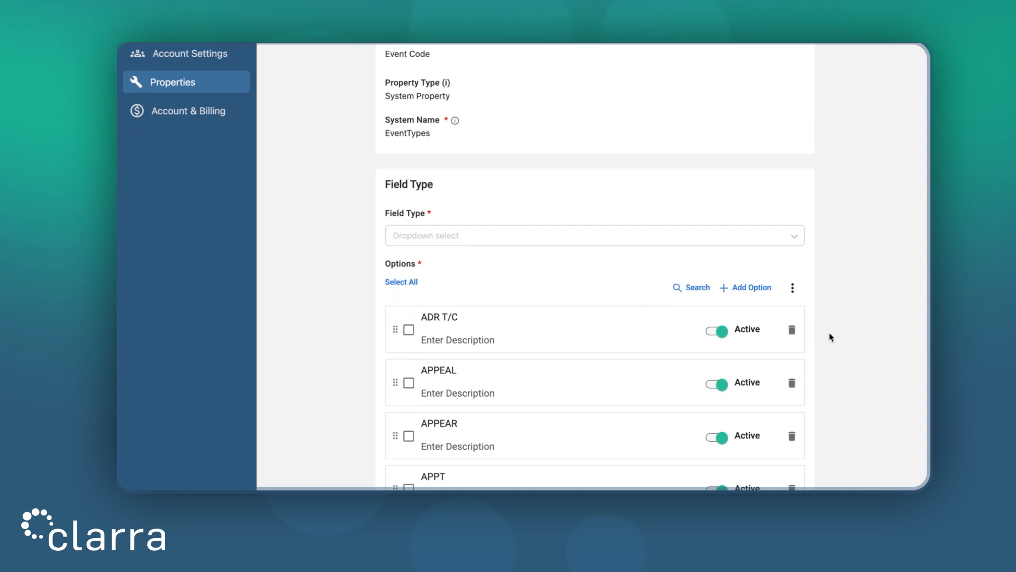
pyautogui.scroll(-4, 831, 337)
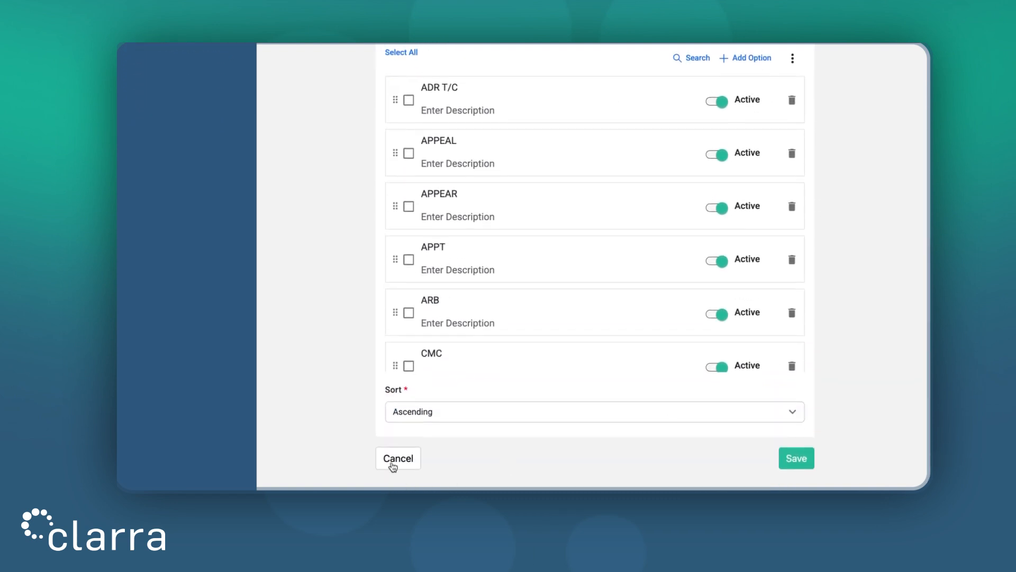
pyautogui.click(398, 459)
# - Open the Complex master object from the project properties and change its name to Key Project
pyautogui.click(295, 129)
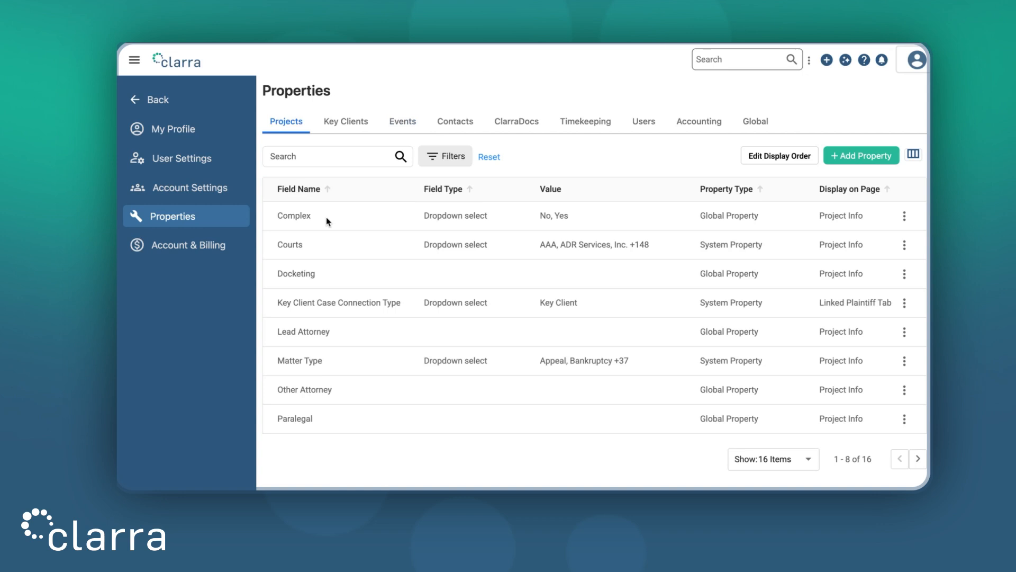
pyautogui.click(905, 216)
pyautogui.click(891, 247)
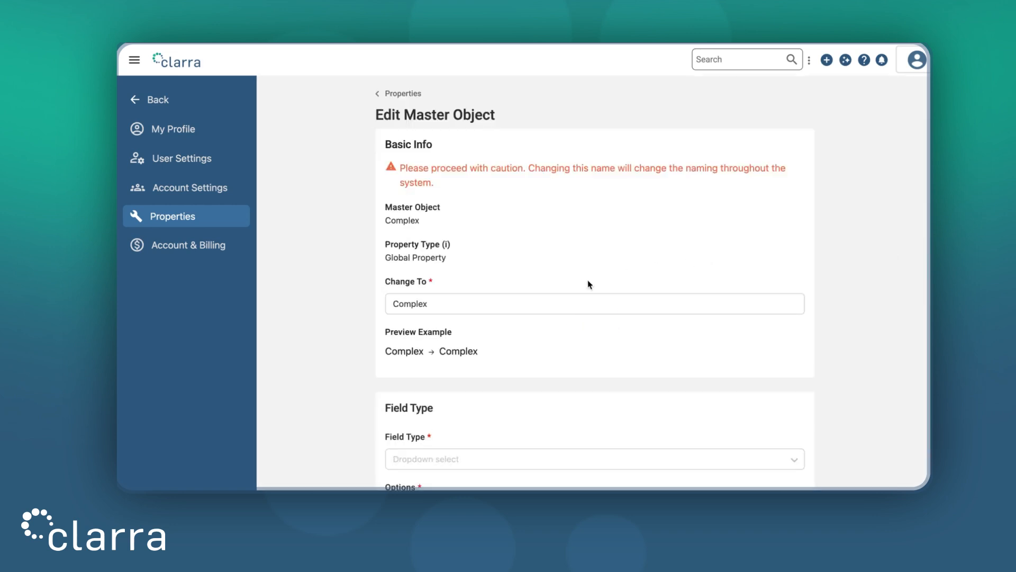
pyautogui.click(487, 296)
pyautogui.hotkey('ctrl', 'a')
pyautogui.write('Key p')
pyautogui.press('BackSpace')
pyautogui.write('Project')
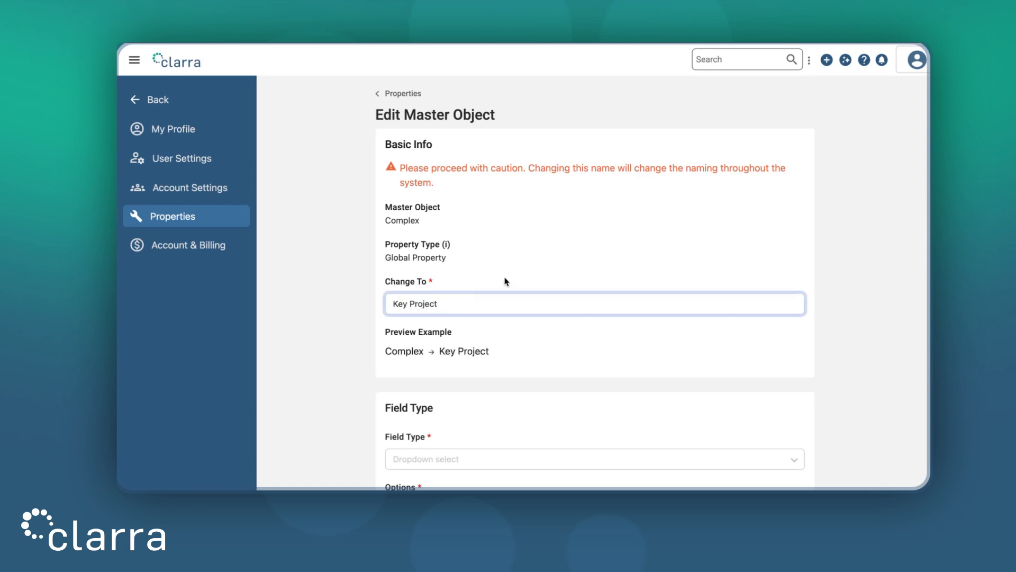
pyautogui.click(562, 232)
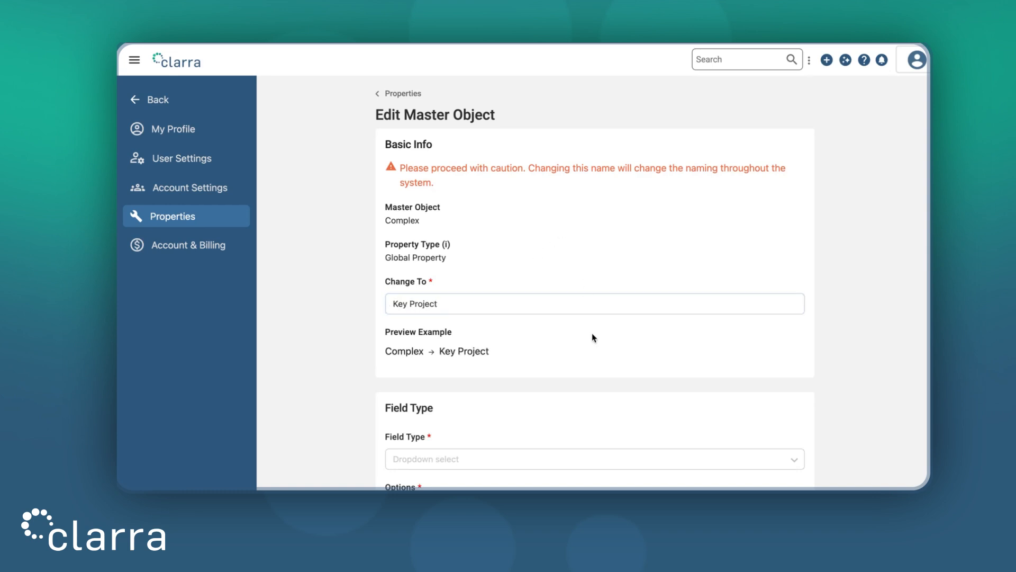
# - Keep the No and Yes options with Custom sorting, and save the system-wide name change to Key Project
pyautogui.scroll(-3, 592, 334)
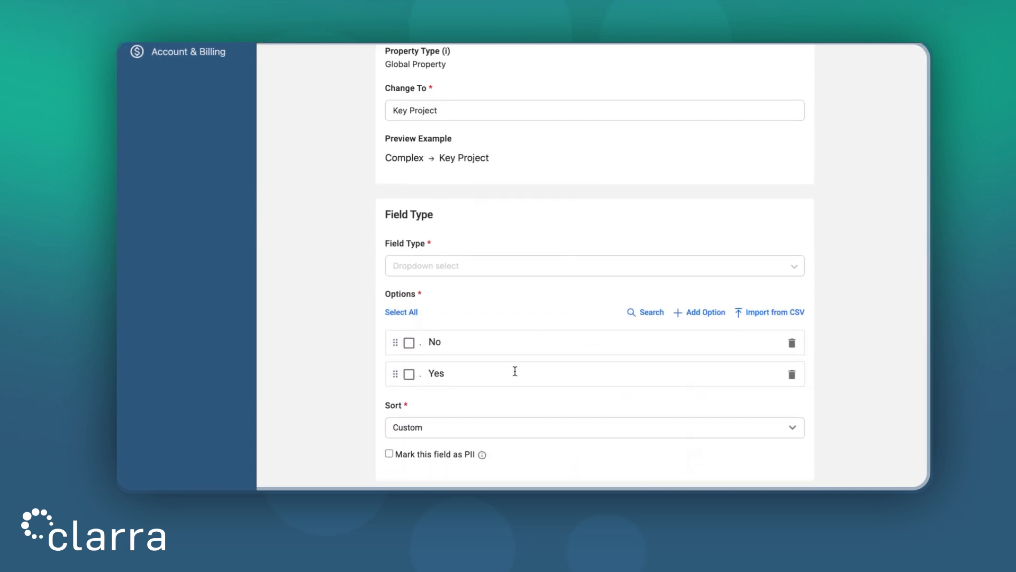
pyautogui.scroll(-2, 570, 397)
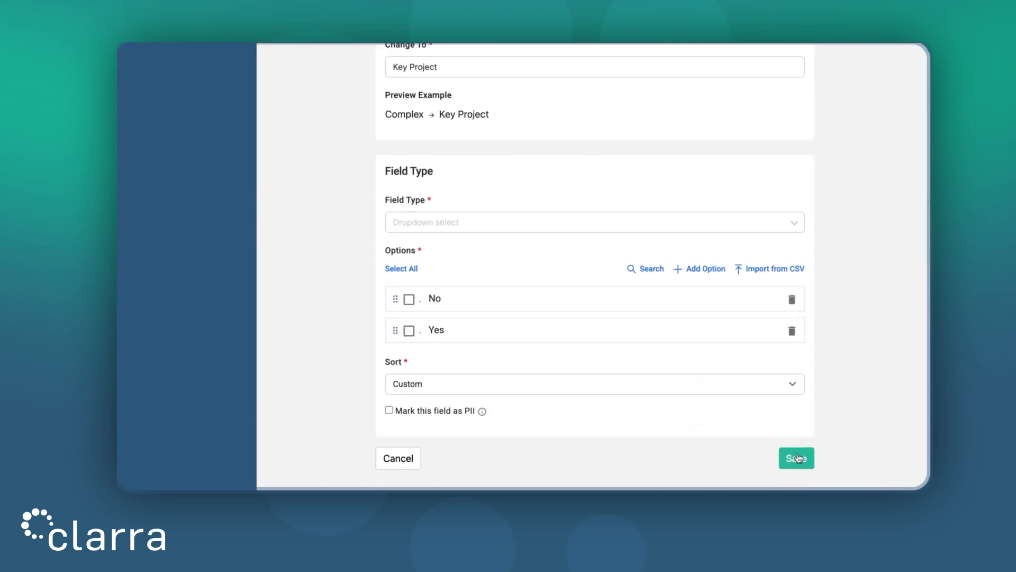
pyautogui.click(797, 456)
pyautogui.click(699, 310)
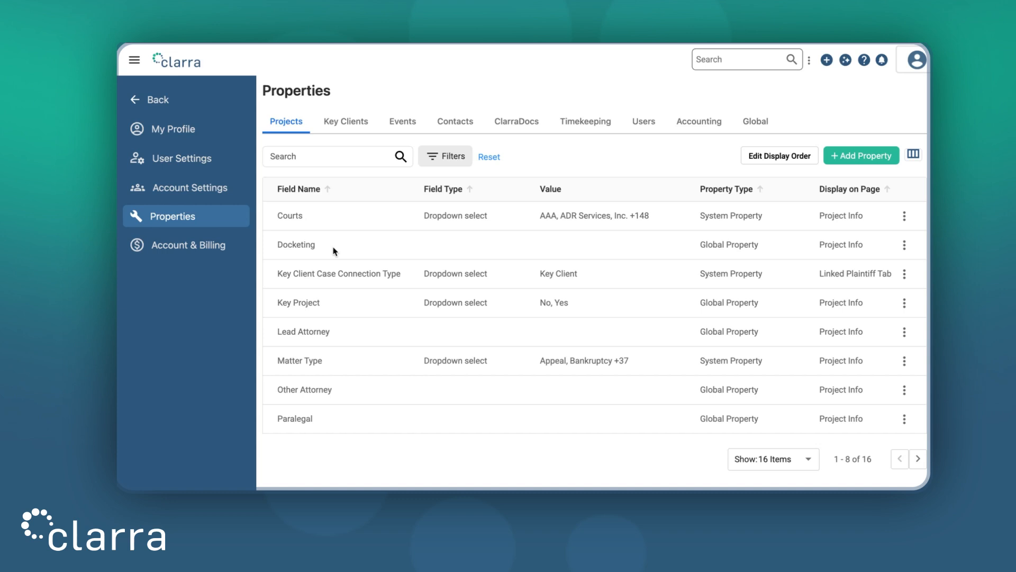
# - Rename the Docketing master object to Scheduling and save the system-wide name change
pyautogui.click(904, 245)
pyautogui.click(883, 275)
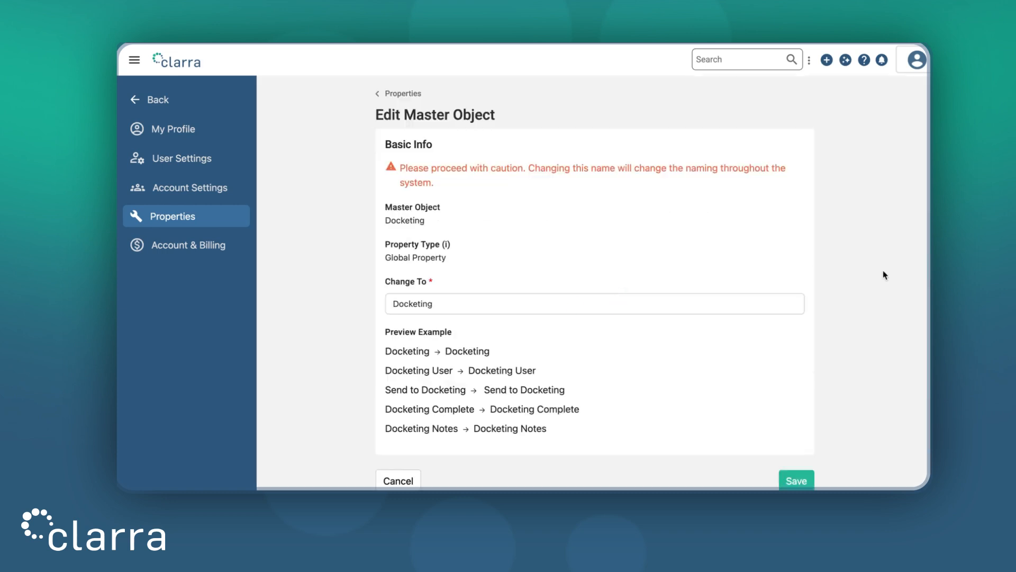
pyautogui.click(438, 304)
pyautogui.doubleClick(437, 304)
pyautogui.write('Scheduling')
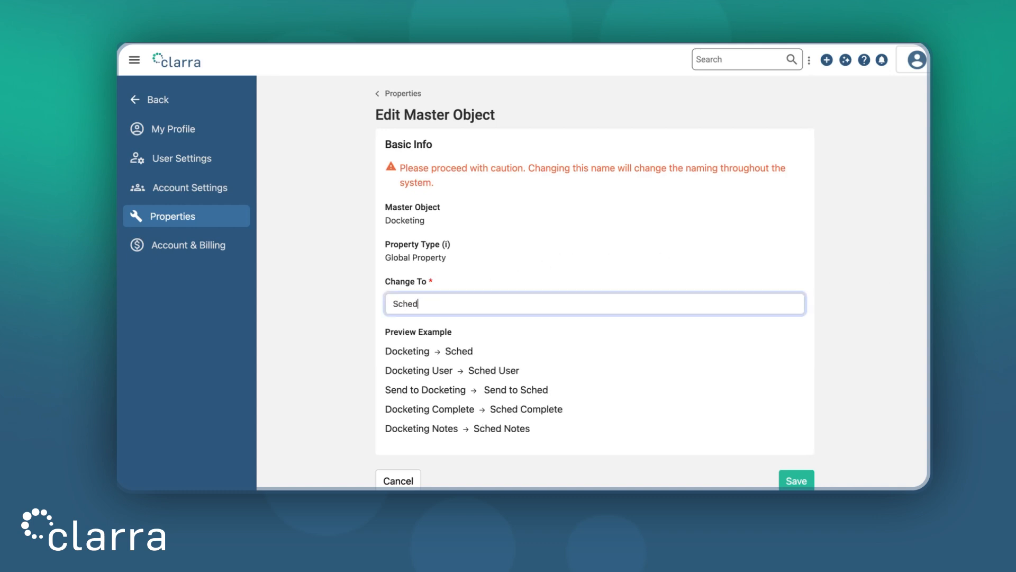
pyautogui.click(546, 246)
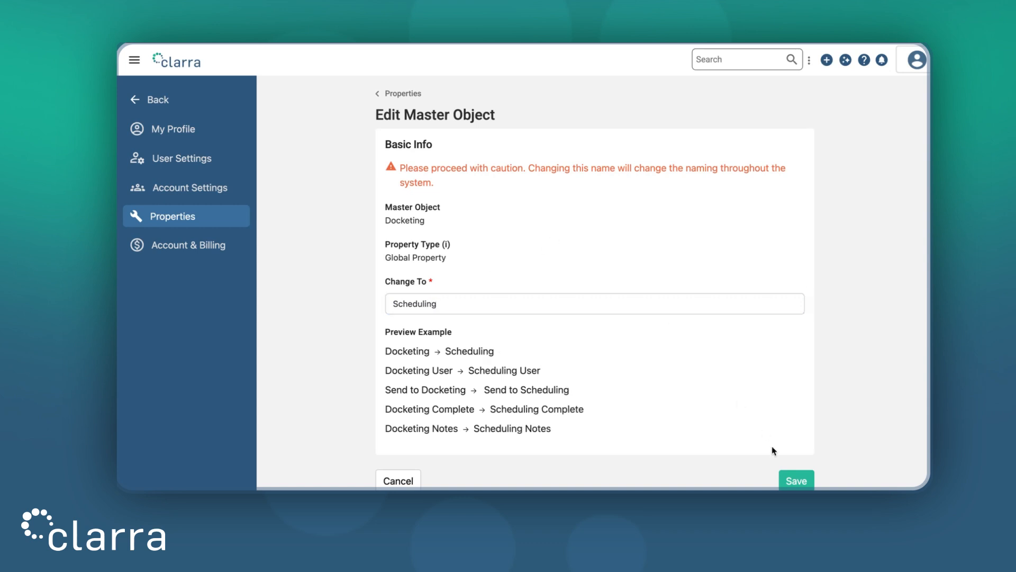
pyautogui.click(796, 480)
pyautogui.click(704, 310)
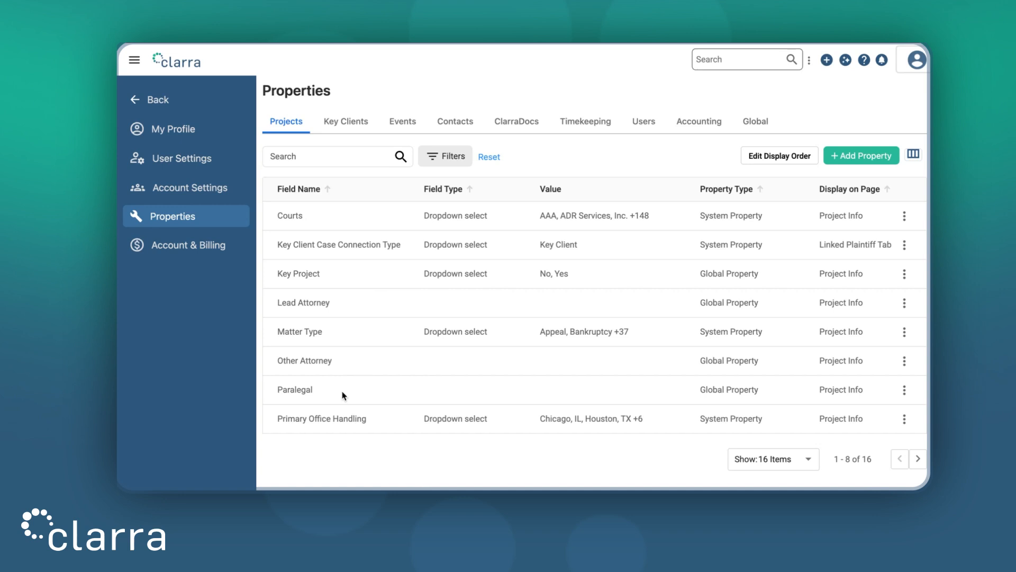
# - Check the project information and team member field names on a new matter form, and return to the project properties
pyautogui.click(827, 60)
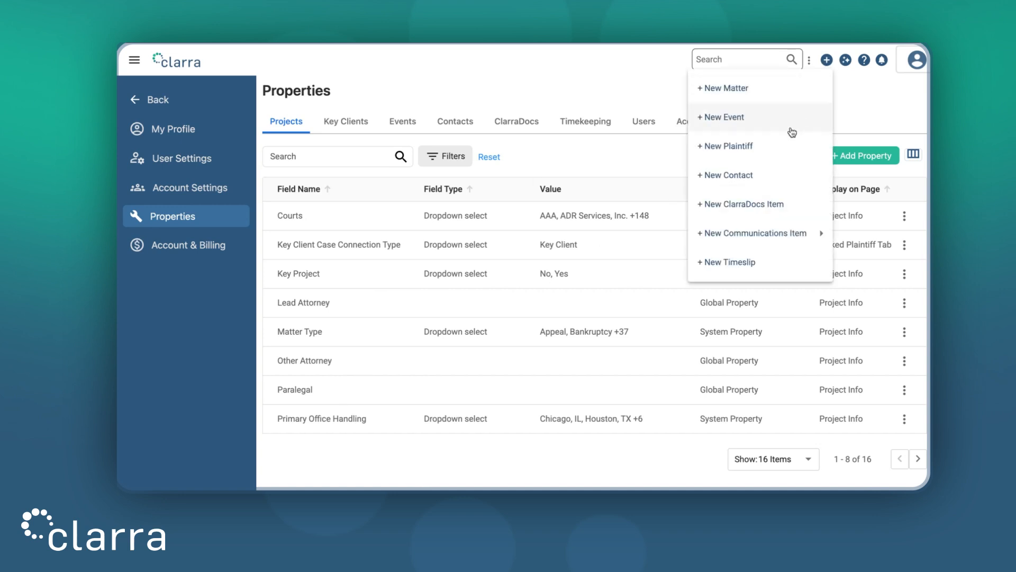
pyautogui.click(782, 94)
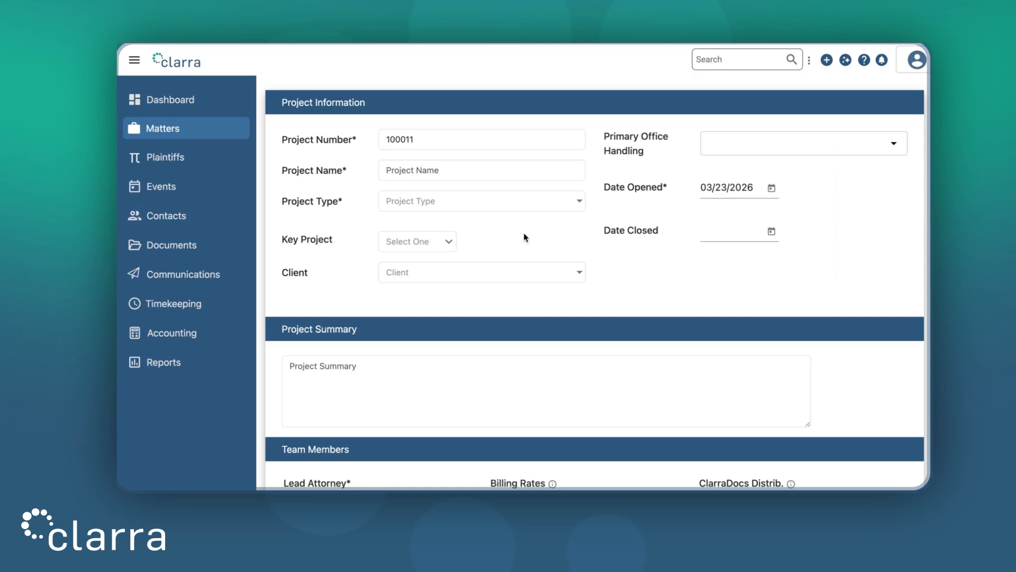
pyautogui.scroll(-5, 495, 295)
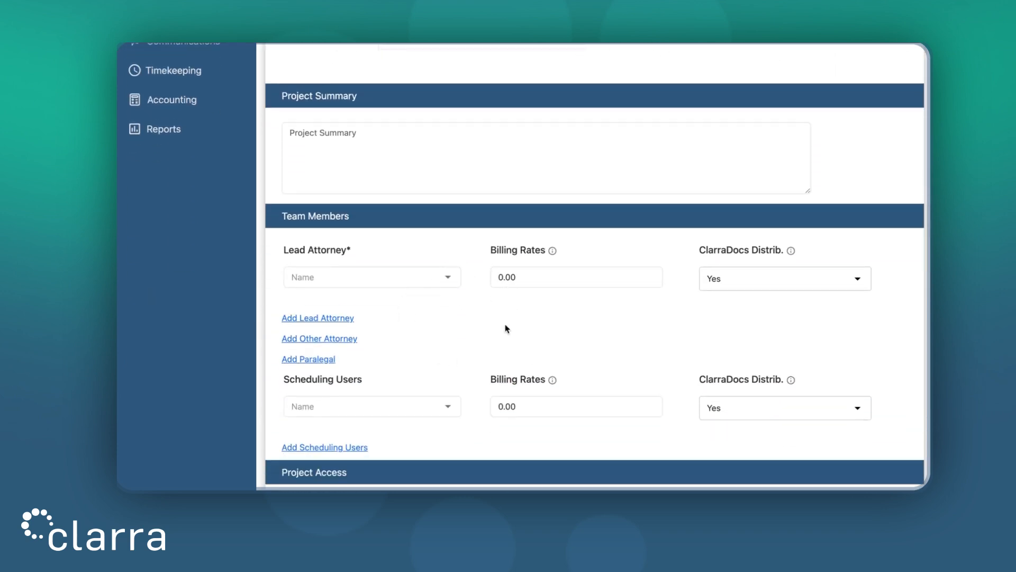
pyautogui.scroll(5, 672, 238)
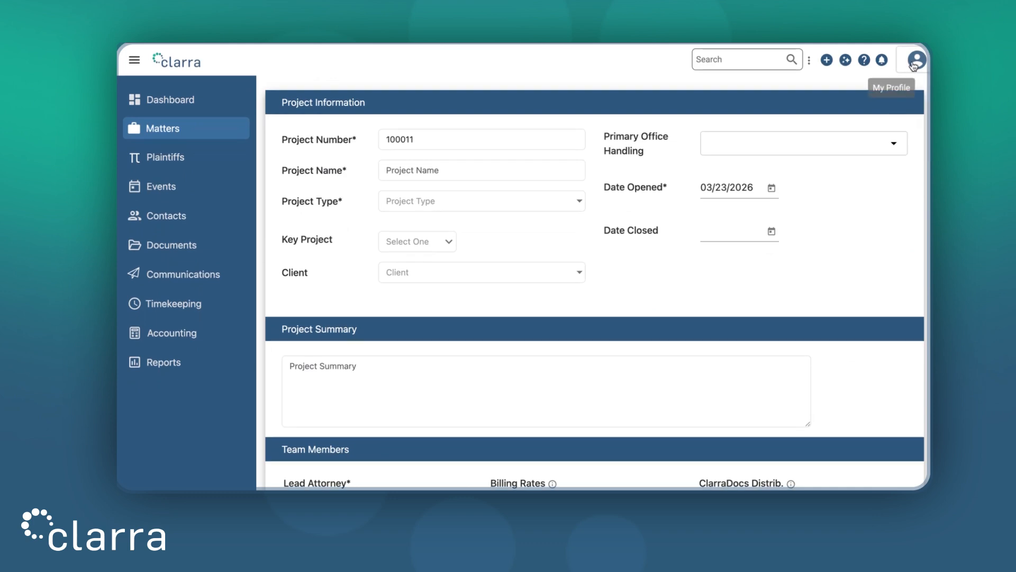
pyautogui.click(914, 64)
pyautogui.click(829, 255)
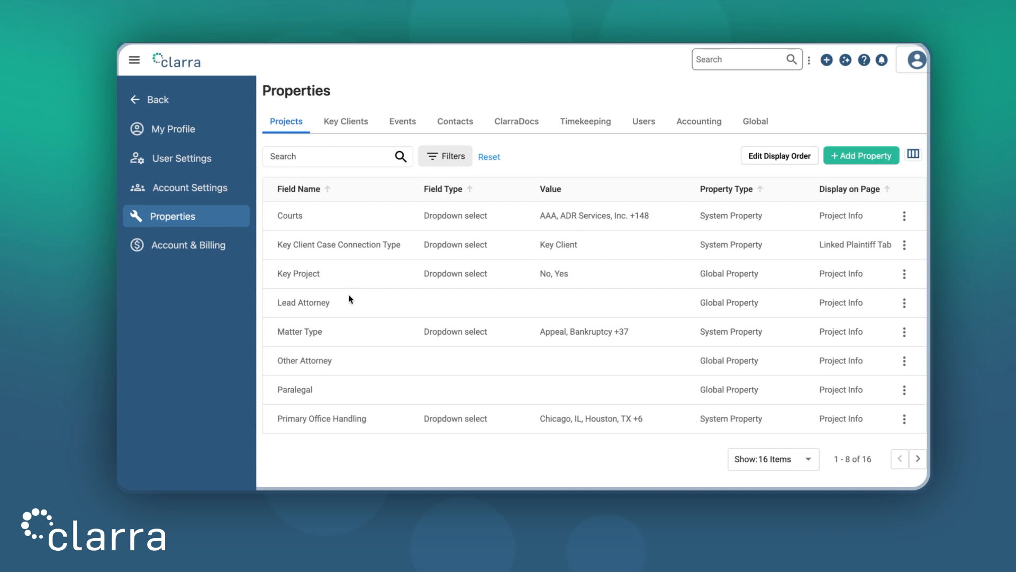
# - Rename the Lead Attorney master object to Senior Project Manager and save the system-wide name change
pyautogui.click(904, 303)
pyautogui.click(893, 334)
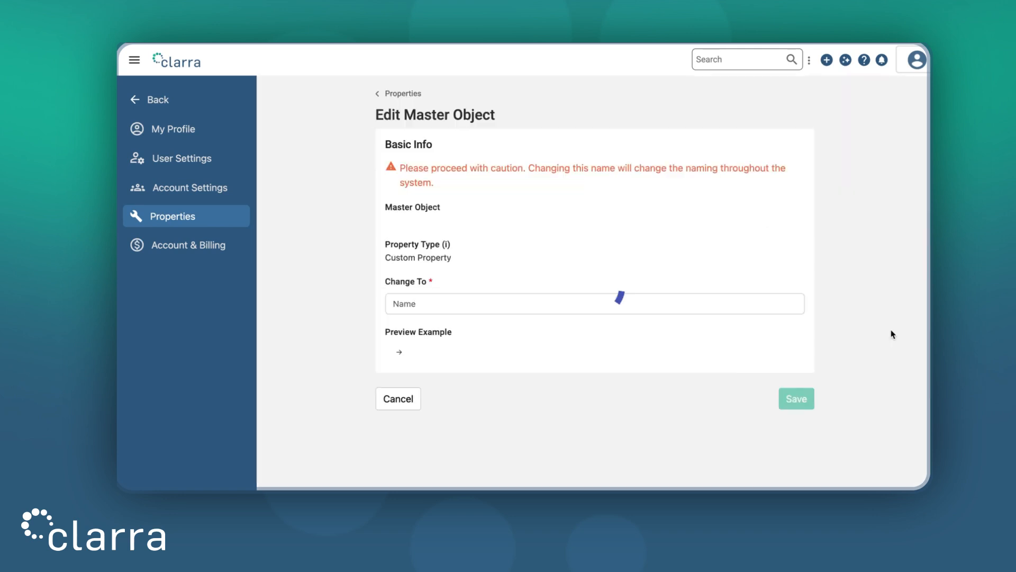
pyautogui.tripleClick(468, 299)
pyautogui.write('Senior Project Manager')
pyautogui.click(587, 329)
pyautogui.click(800, 417)
pyautogui.click(703, 308)
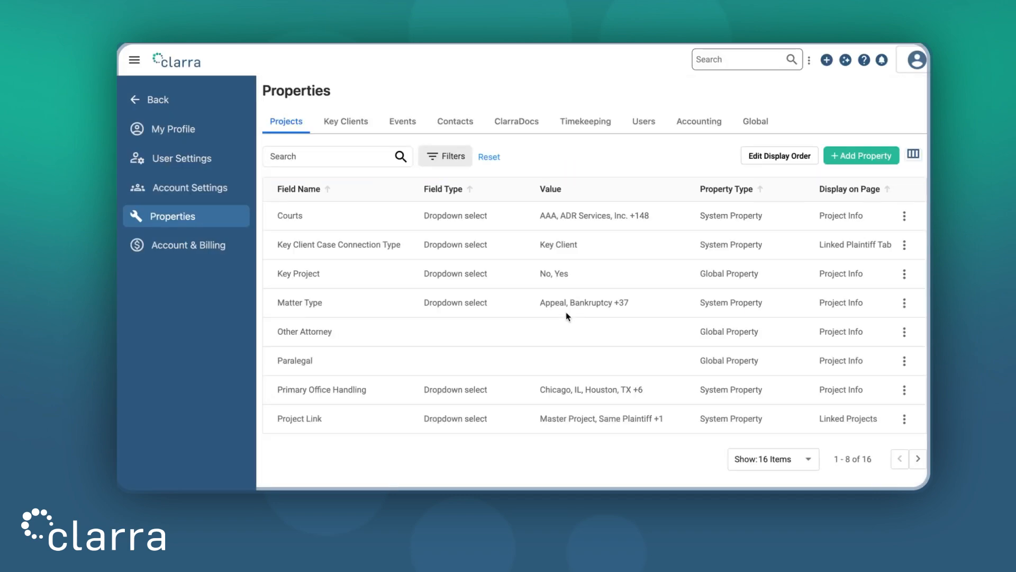
# - Rename the Other Attorney master object to Project Coordinator and save the system-wide name change
pyautogui.click(905, 332)
pyautogui.click(874, 362)
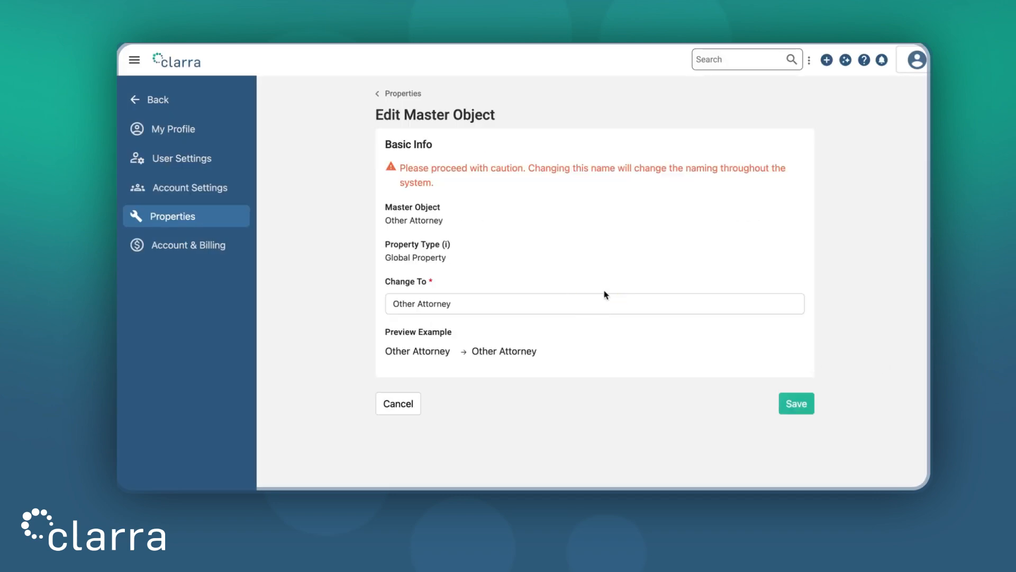
pyautogui.tripleClick(560, 297)
pyautogui.write('Project Coordinator')
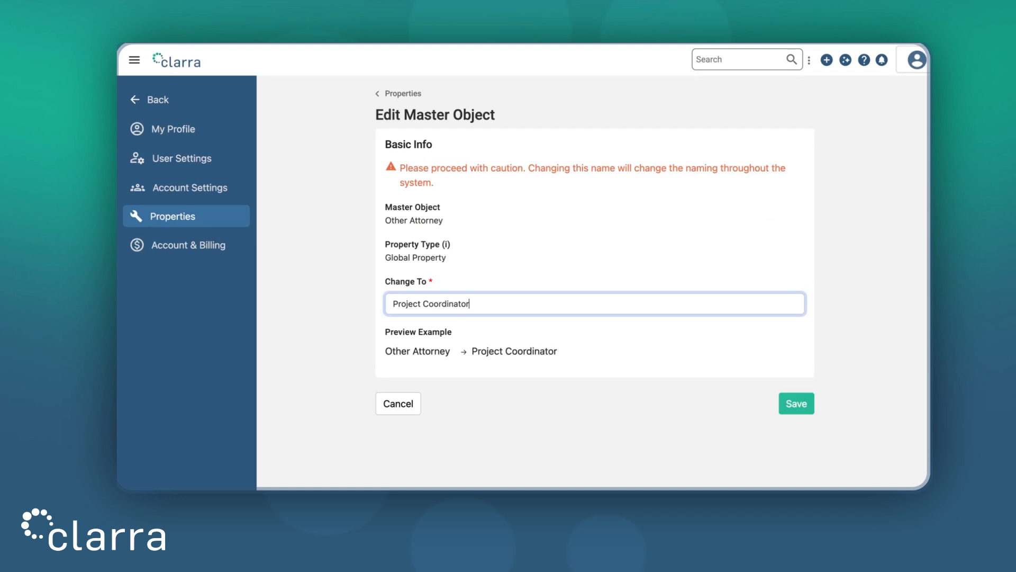
pyautogui.click(788, 404)
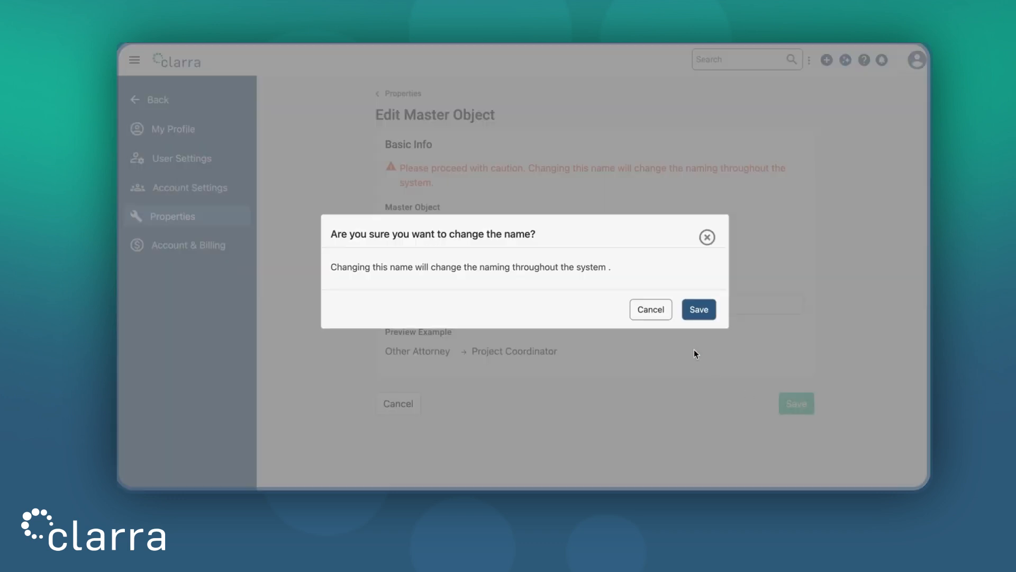
pyautogui.click(699, 310)
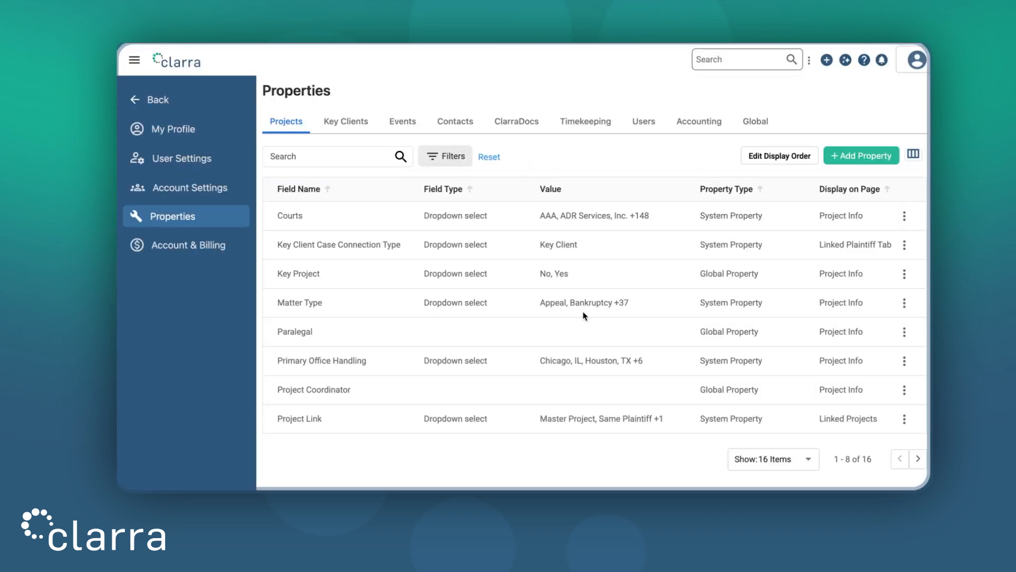
# - Rename the Paralegal master object to Assistant and save the system-wide name change
pyautogui.click(904, 332)
pyautogui.click(887, 362)
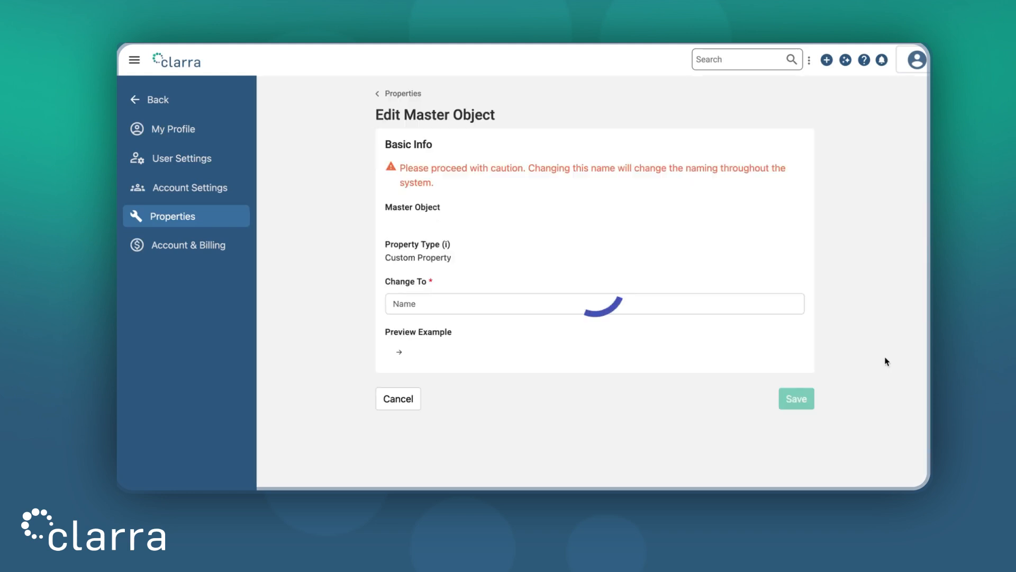
pyautogui.doubleClick(474, 304)
pyautogui.write('Assistant')
pyautogui.click(594, 263)
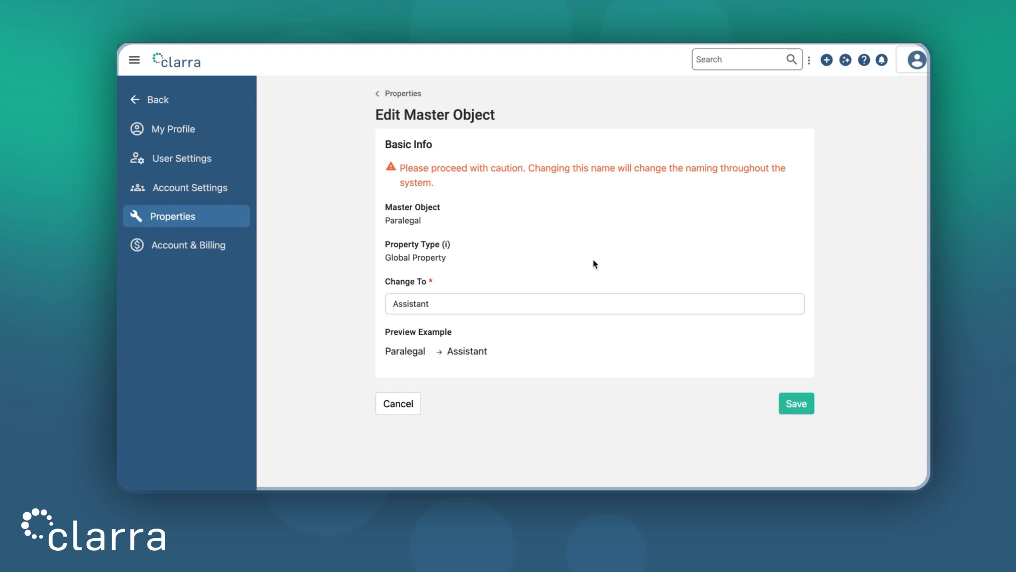
pyautogui.click(798, 403)
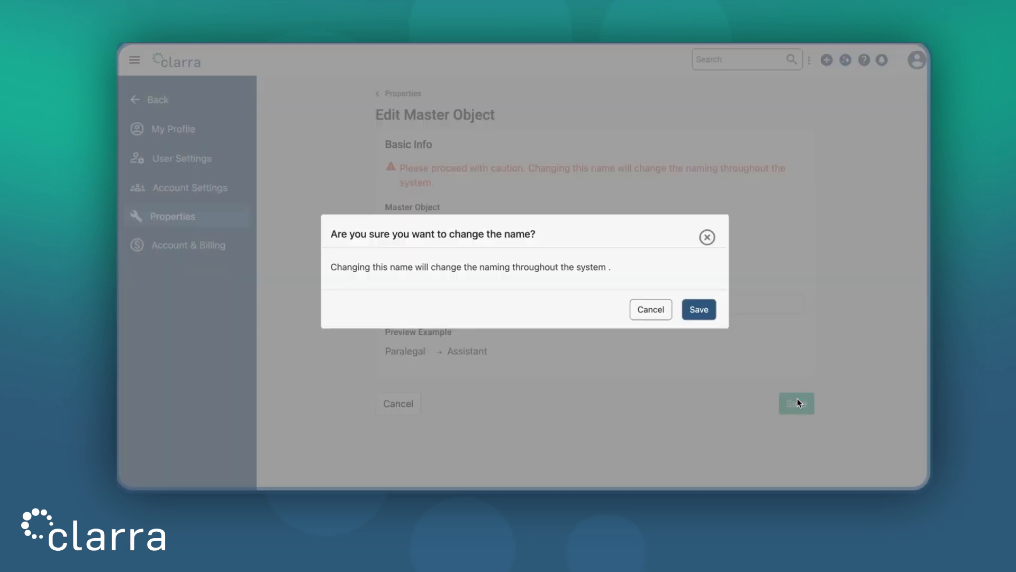
pyautogui.click(704, 313)
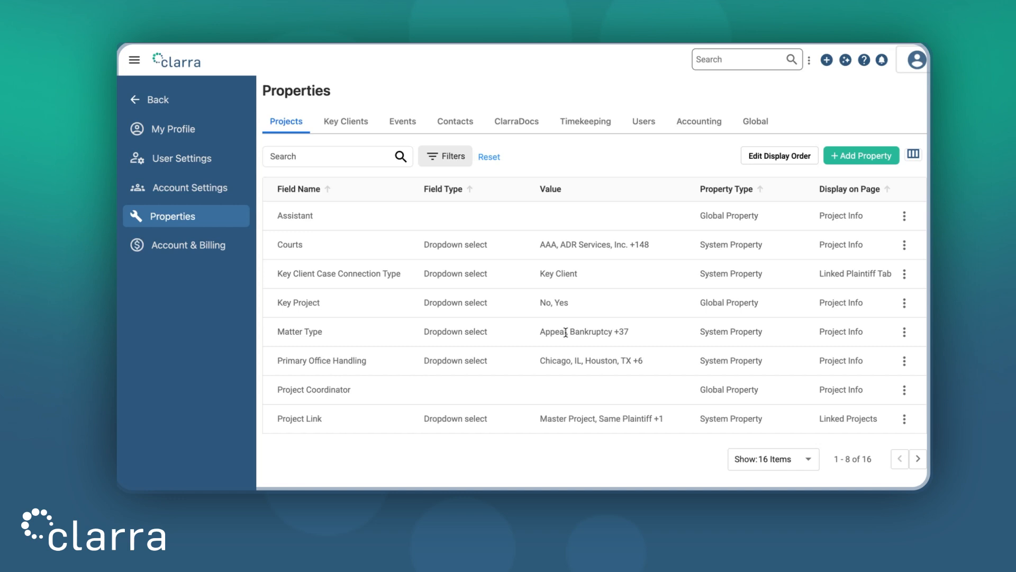
# - Open the Matter Type field from the project properties for editing and add a Product Development option
pyautogui.click(905, 334)
pyautogui.click(897, 362)
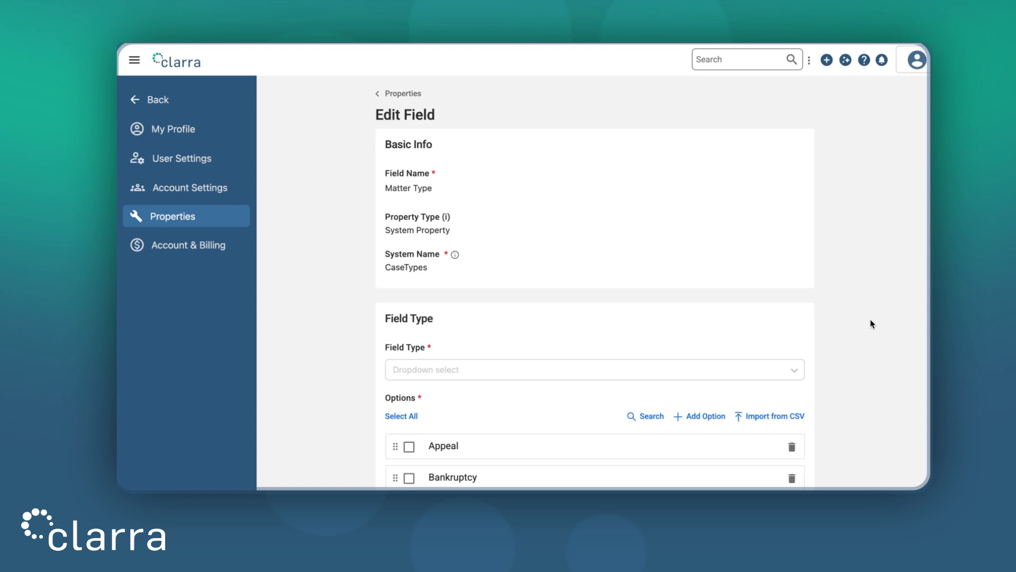
pyautogui.scroll(-3, 872, 324)
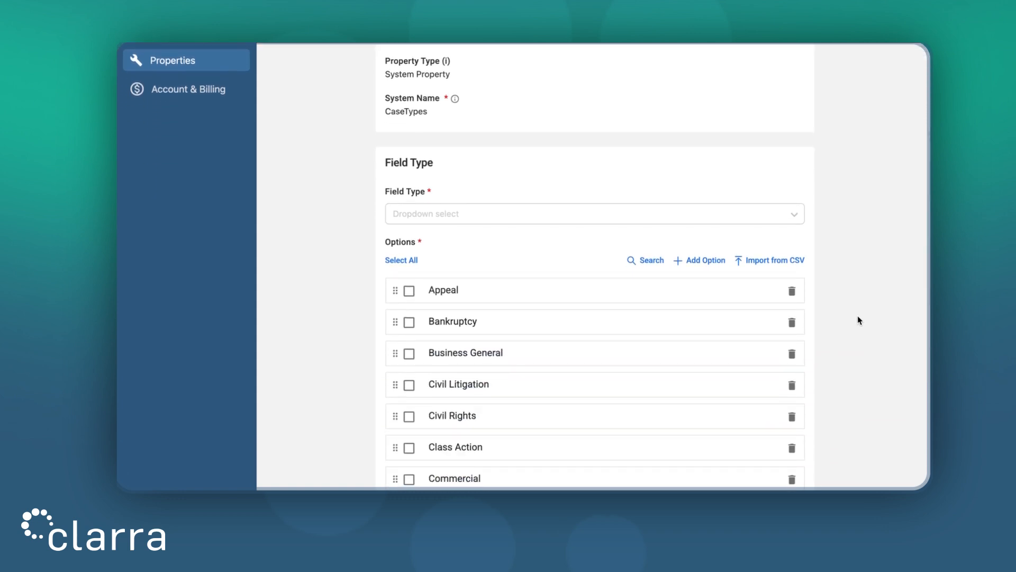
pyautogui.click(709, 262)
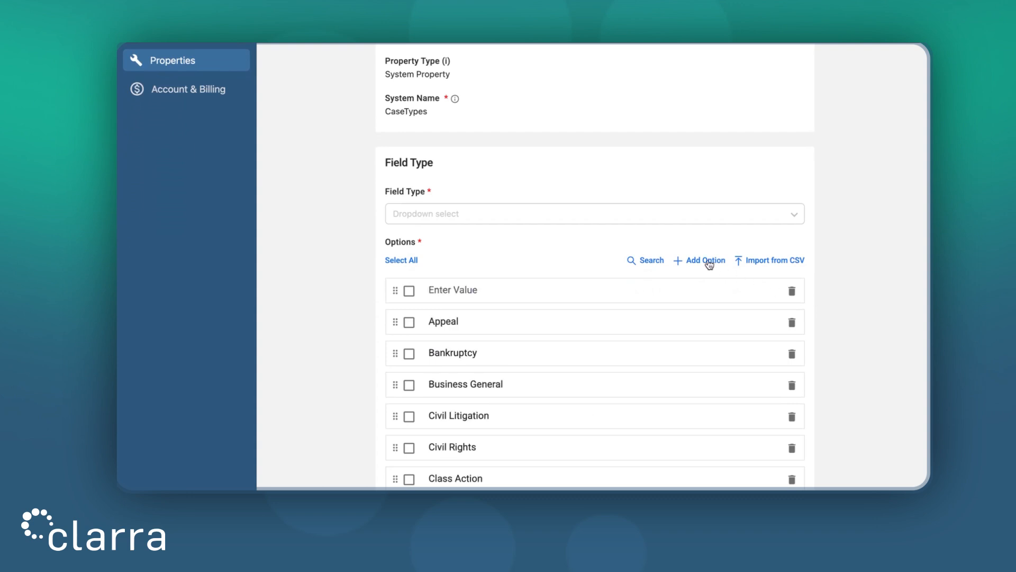
pyautogui.click(503, 288)
pyautogui.write('Product Dev')
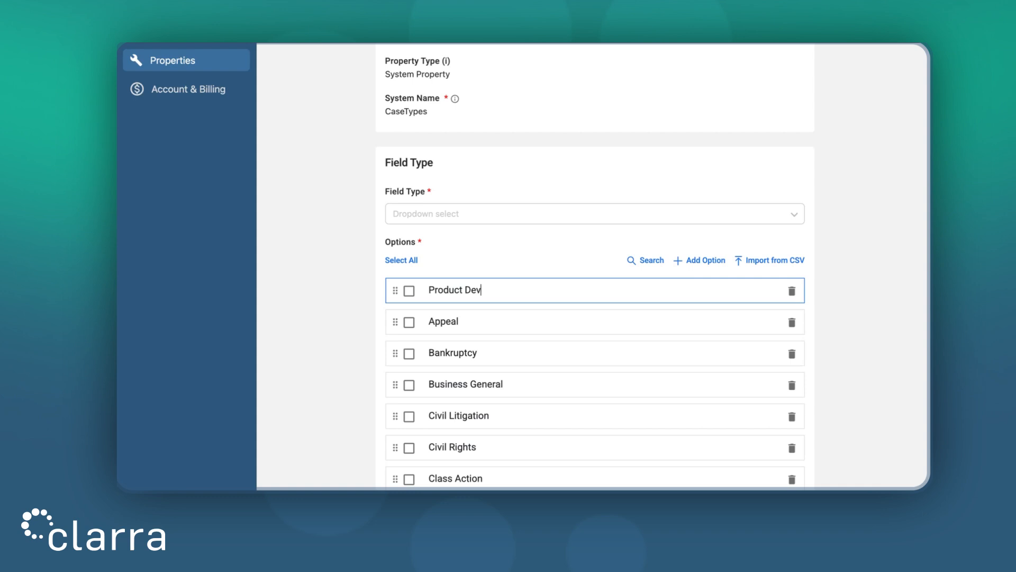
pyautogui.write('elopment')
# - Add Procurement and Research as further options of the Matter Type field
pyautogui.click(717, 267)
pyautogui.click(575, 290)
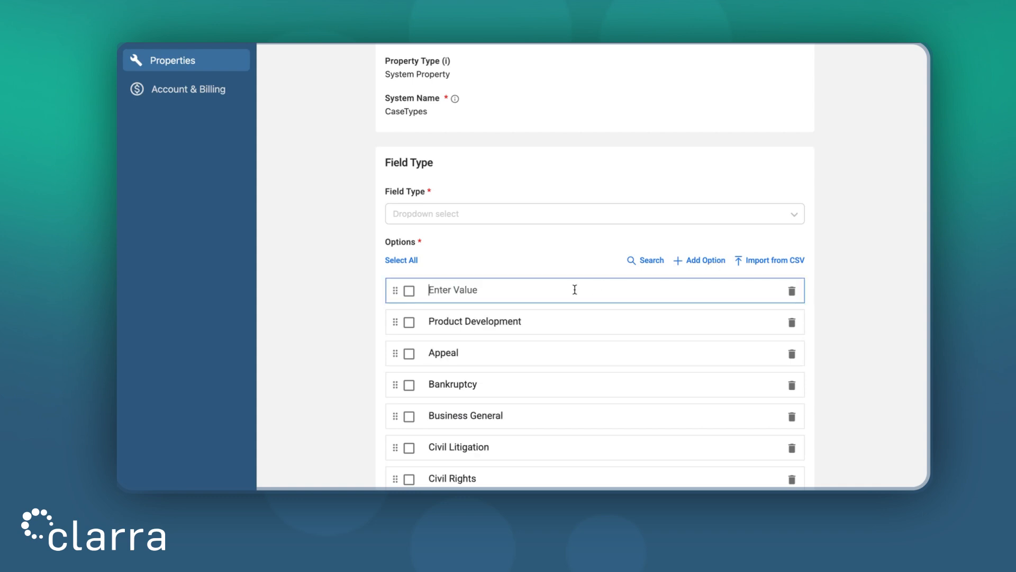
pyautogui.write('Procurement')
pyautogui.click(714, 260)
pyautogui.click(612, 287)
pyautogui.write('Research')
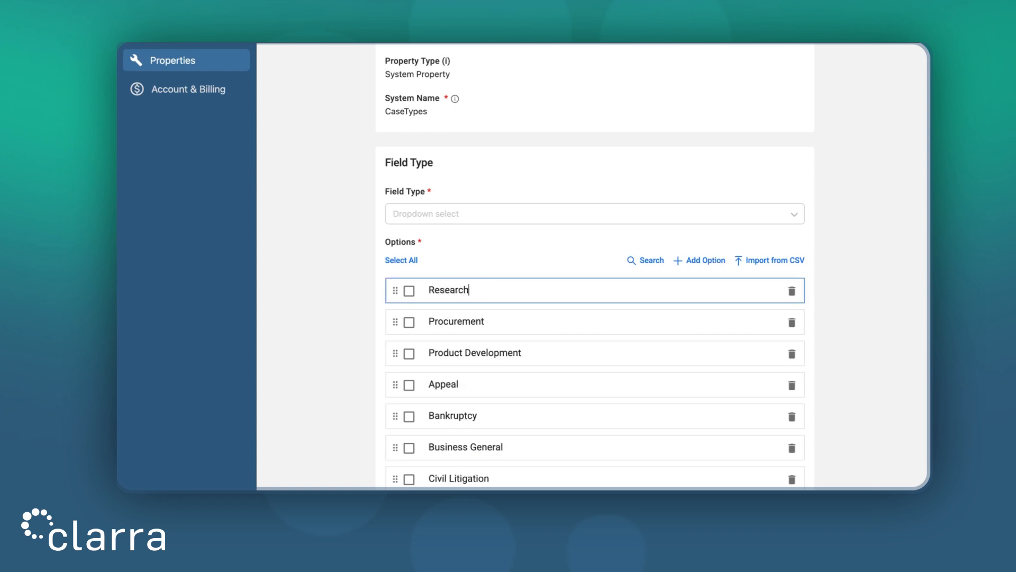
# - Add a Consulting option to the Matter Type field and save the field with Ascending sorting
pyautogui.click(699, 263)
pyautogui.click(609, 279)
pyautogui.write('Consultin')
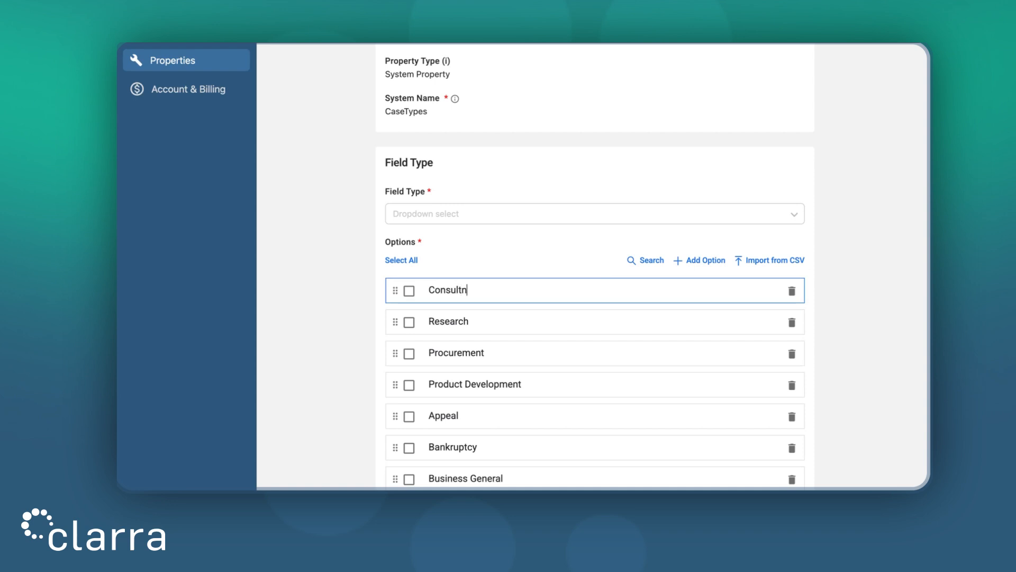
pyautogui.write('g')
pyautogui.click(879, 265)
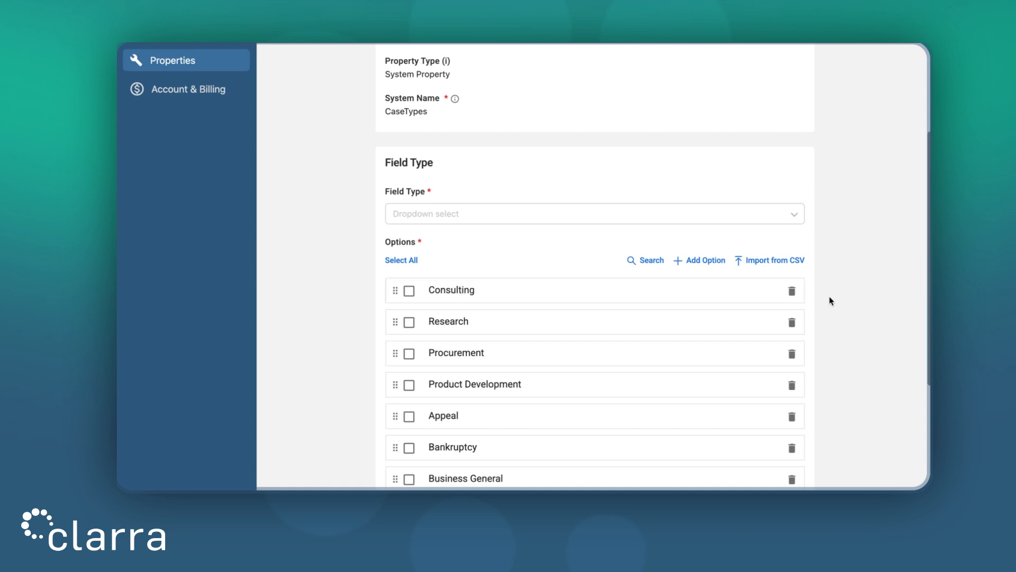
pyautogui.scroll(-4, 832, 300)
pyautogui.click(802, 459)
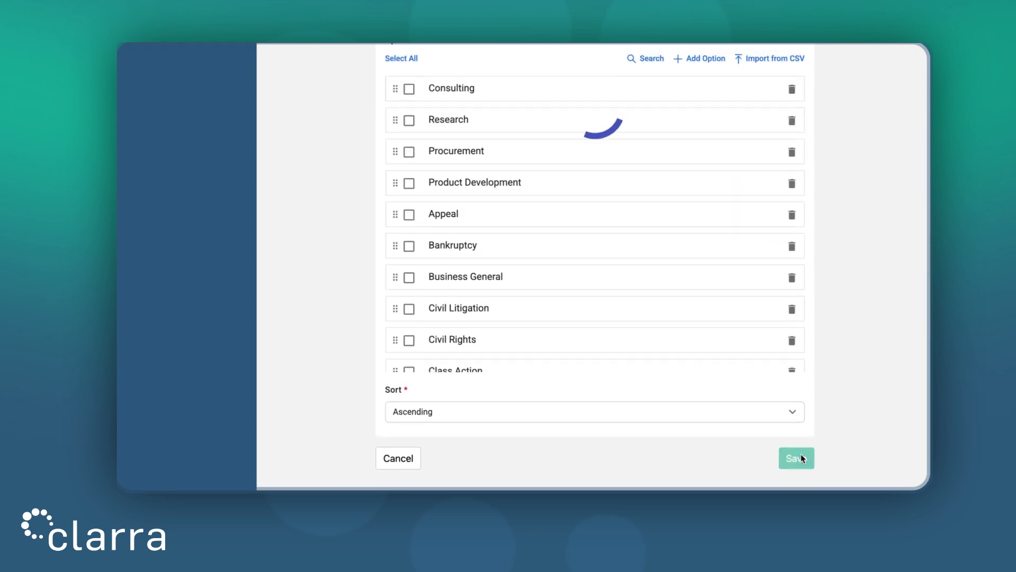
# - Return to the dashboard and open a new project form
pyautogui.click(166, 64)
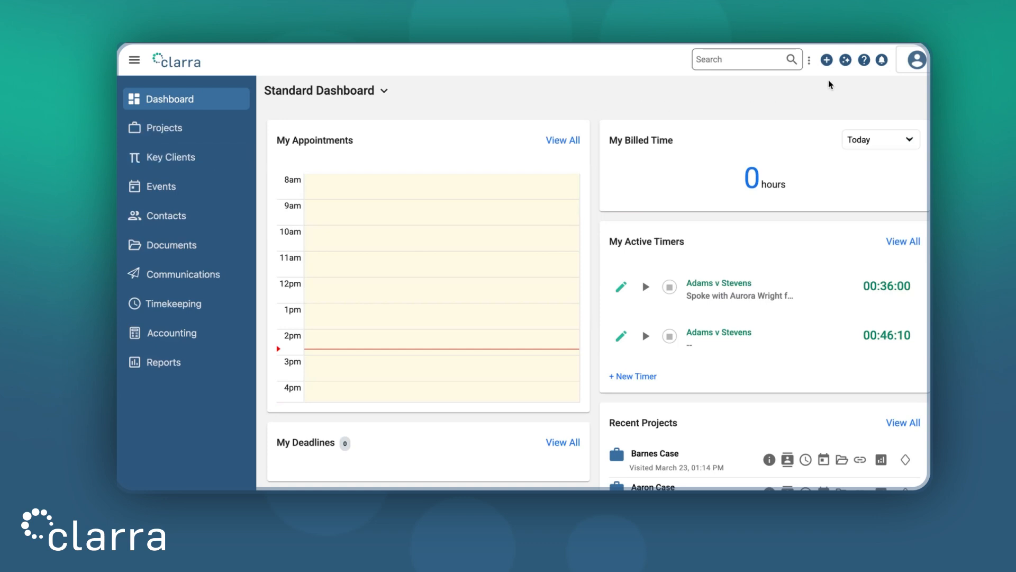
pyautogui.click(826, 60)
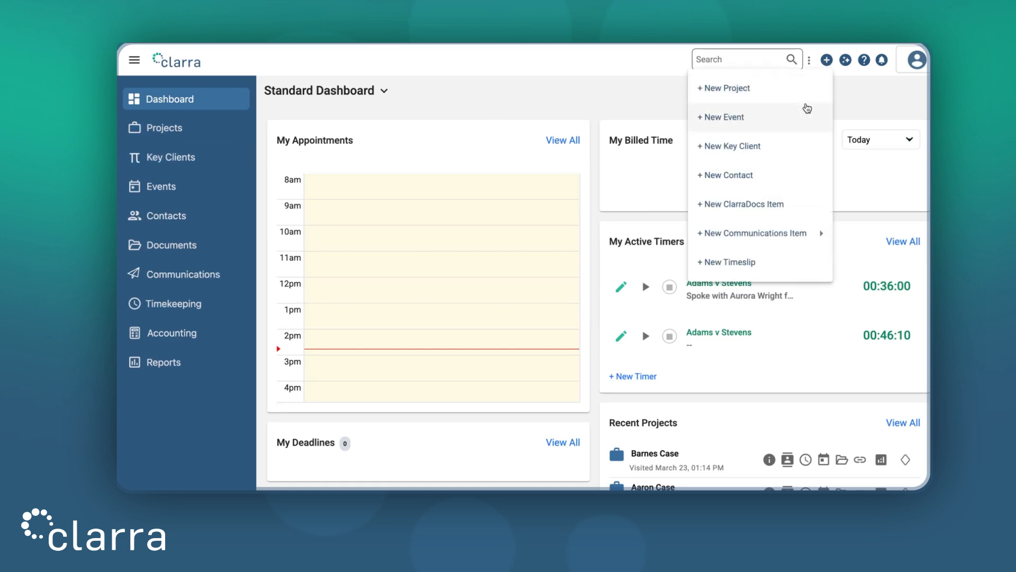
pyautogui.click(734, 92)
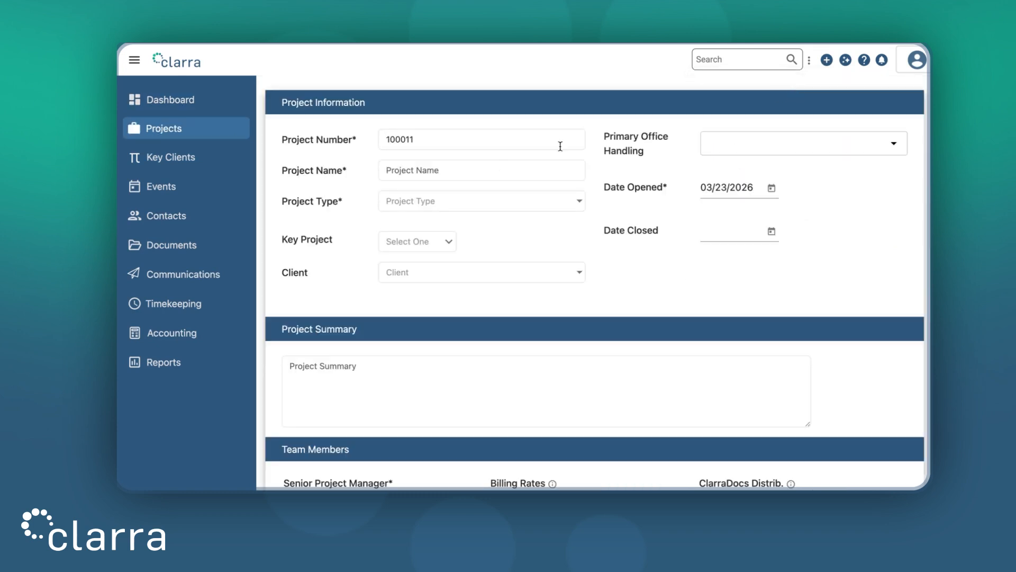
# - Search the project type options on the new project form and select Consulting and Procurement
pyautogui.click(468, 203)
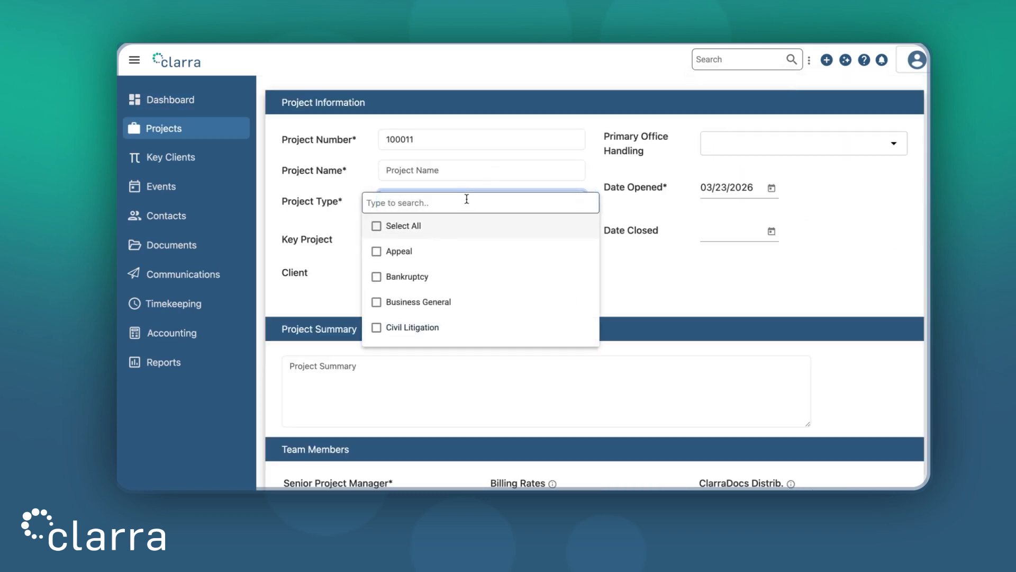
pyautogui.scroll(-2, 467, 199)
pyautogui.click(467, 199)
pyautogui.write('con')
pyautogui.click(376, 276)
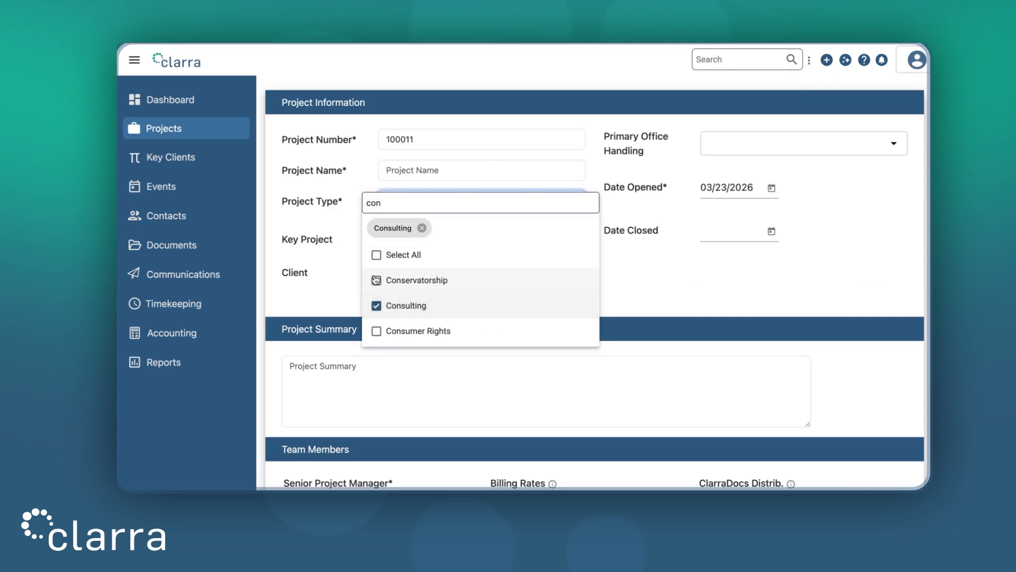
pyautogui.click(426, 204)
pyautogui.write('proc')
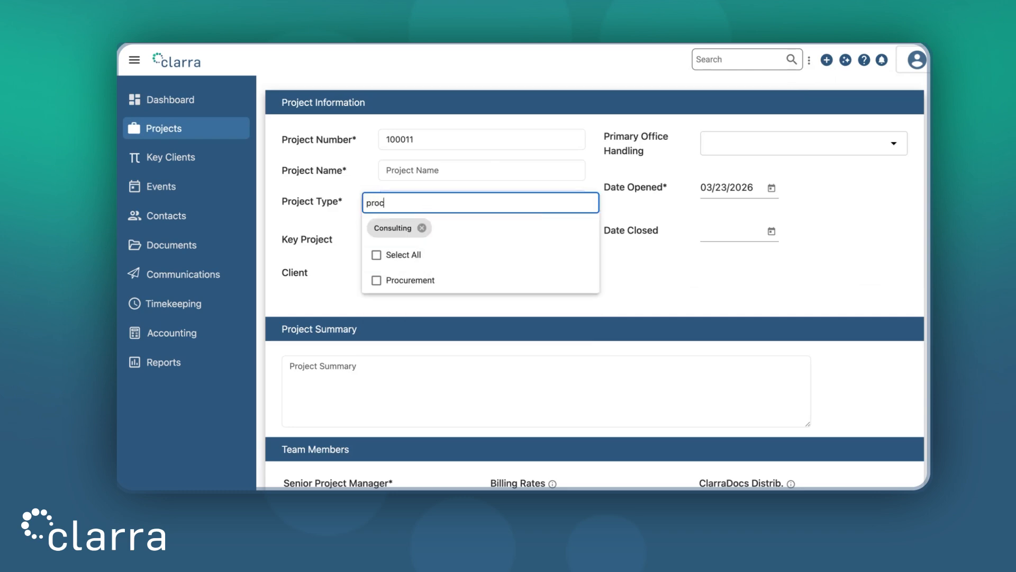
pyautogui.click(548, 279)
pyautogui.click(626, 283)
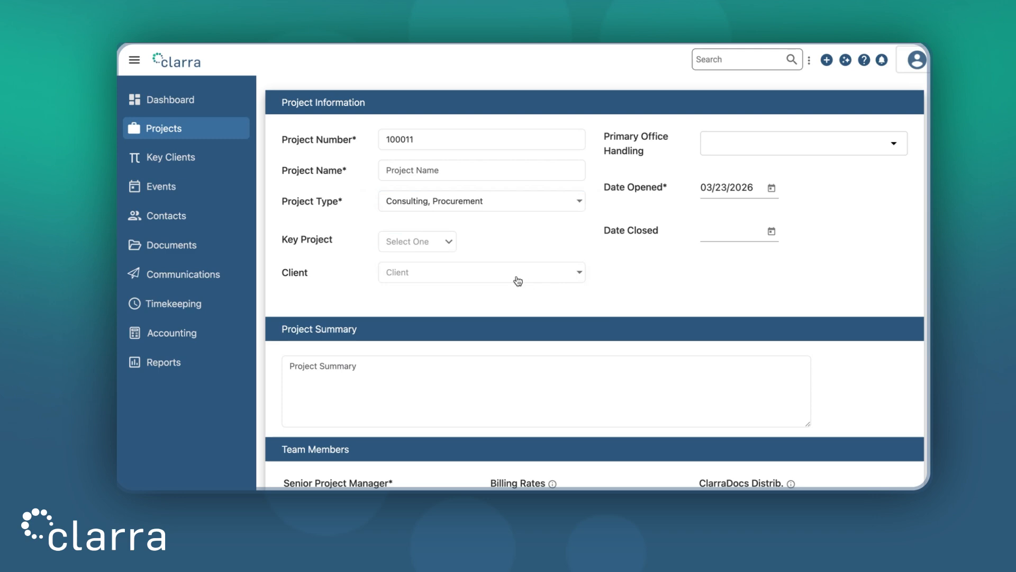
# - Check the renamed role fields in the Team Members section of the new project form
pyautogui.scroll(-5, 364, 254)
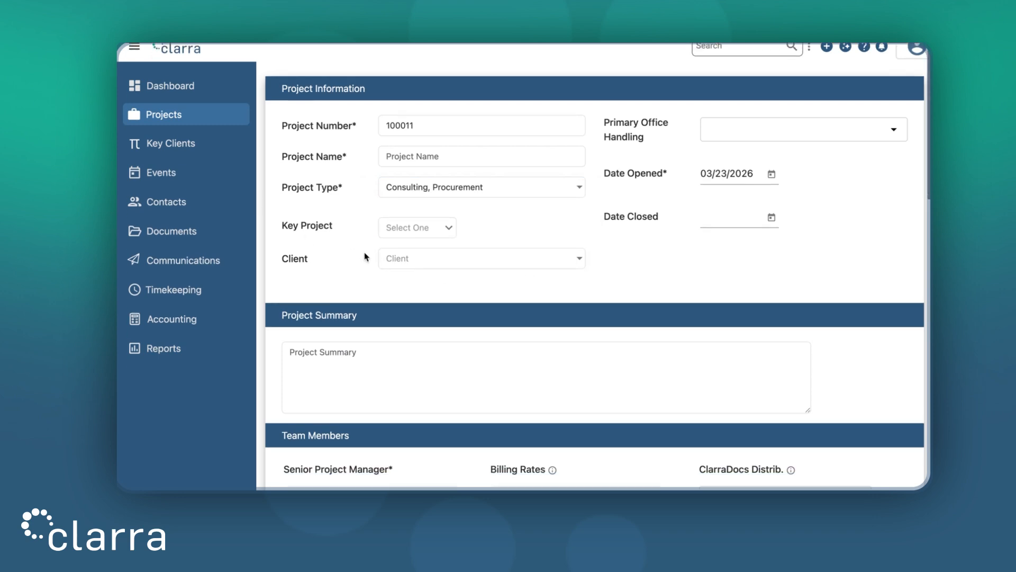
pyautogui.scroll(-1, 413, 273)
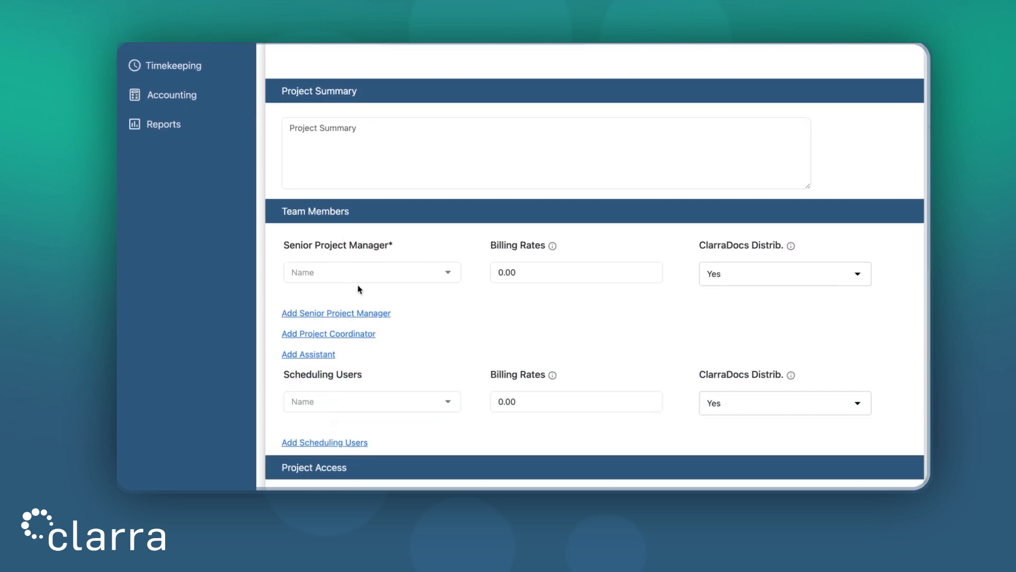